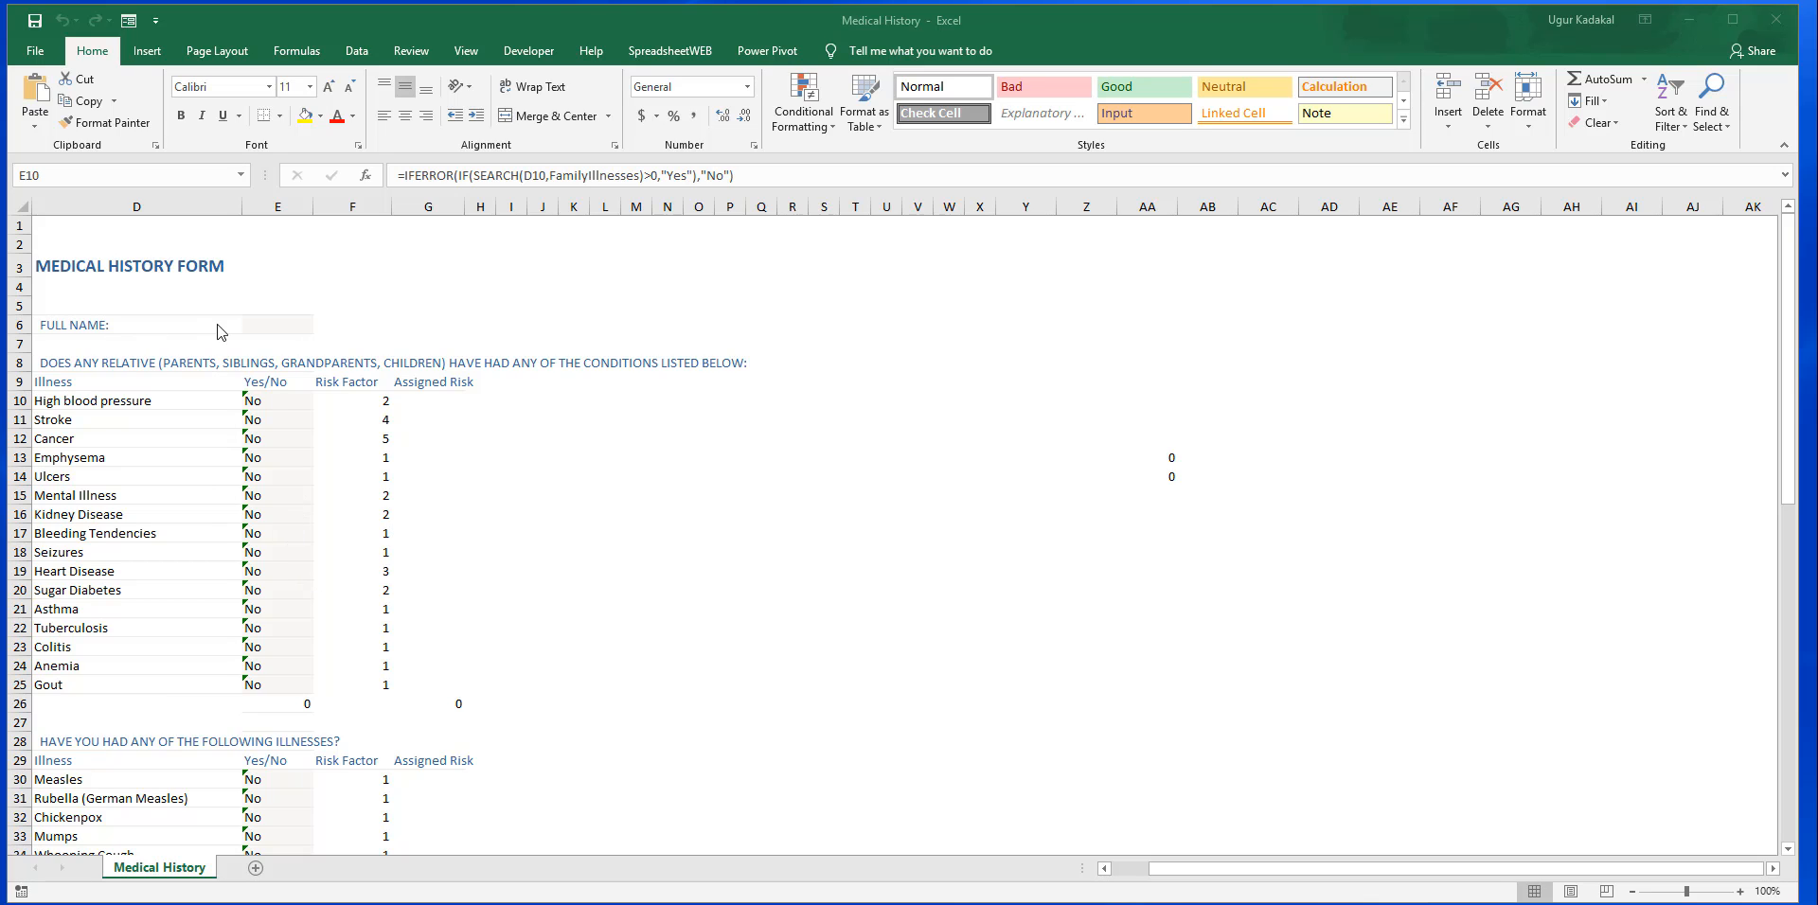
# - Examine the list of family illnesses, from High blood pressure to Gout, in the Medical History worksheet
pyautogui.click(143, 402)
pyautogui.moveTo(143, 402); pyautogui.dragTo(142, 686)
pyautogui.click(542, 643)
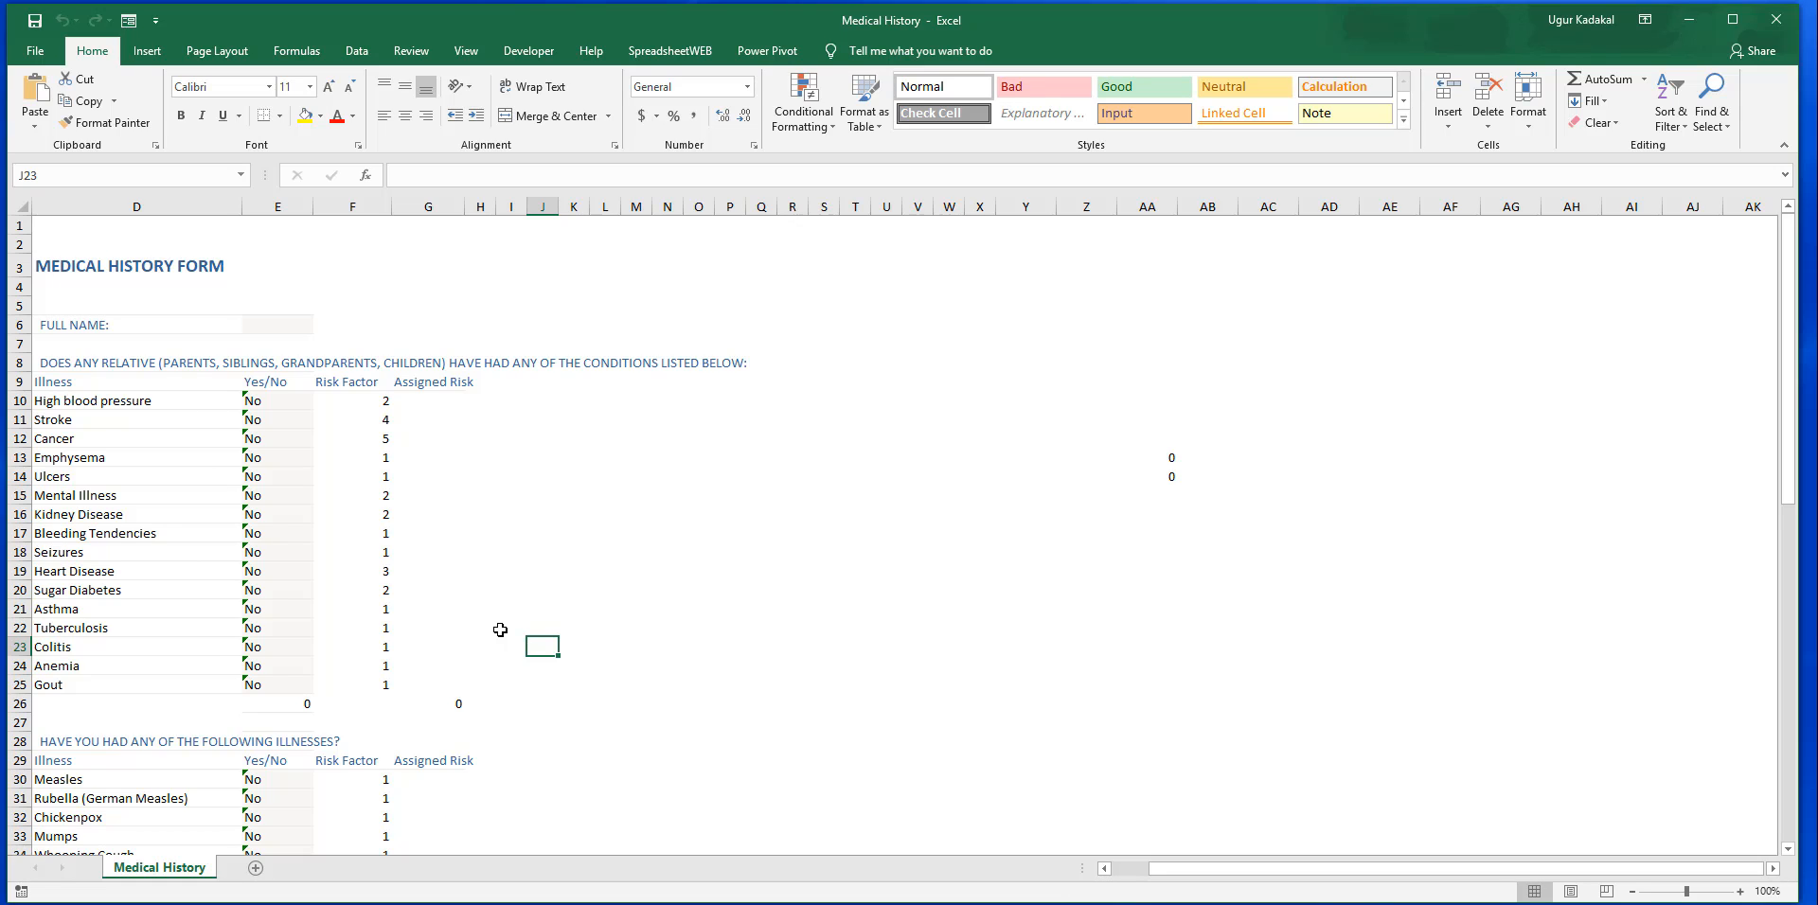
pyautogui.click(188, 405)
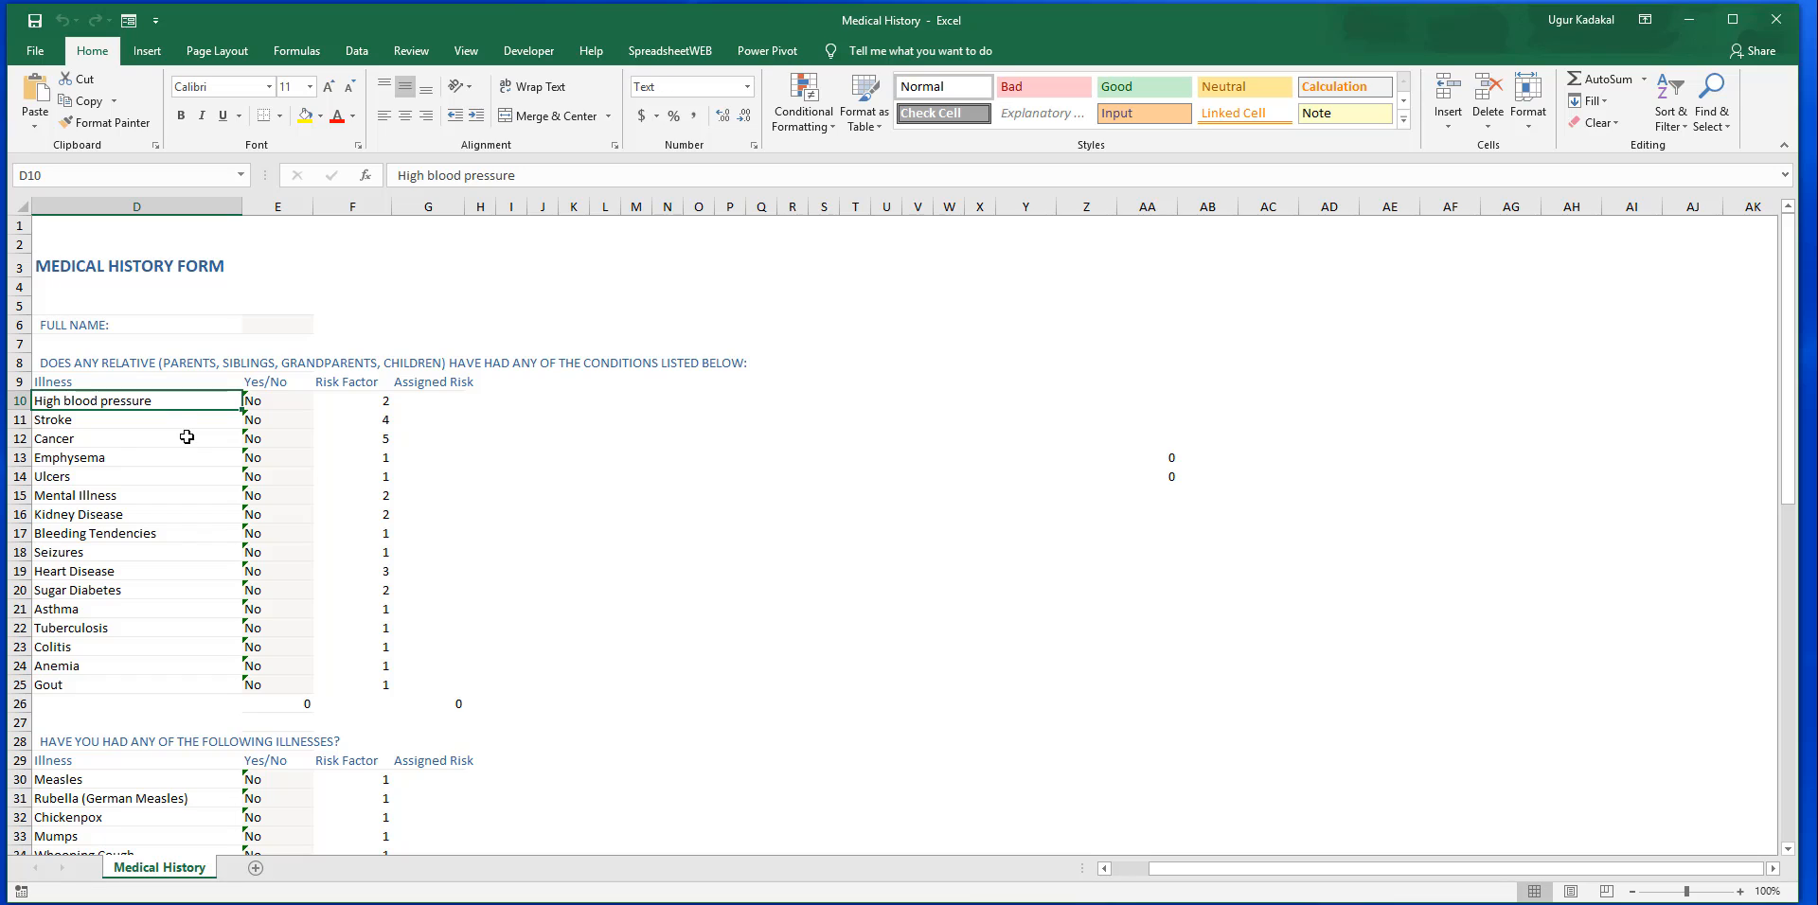
pyautogui.click(186, 437)
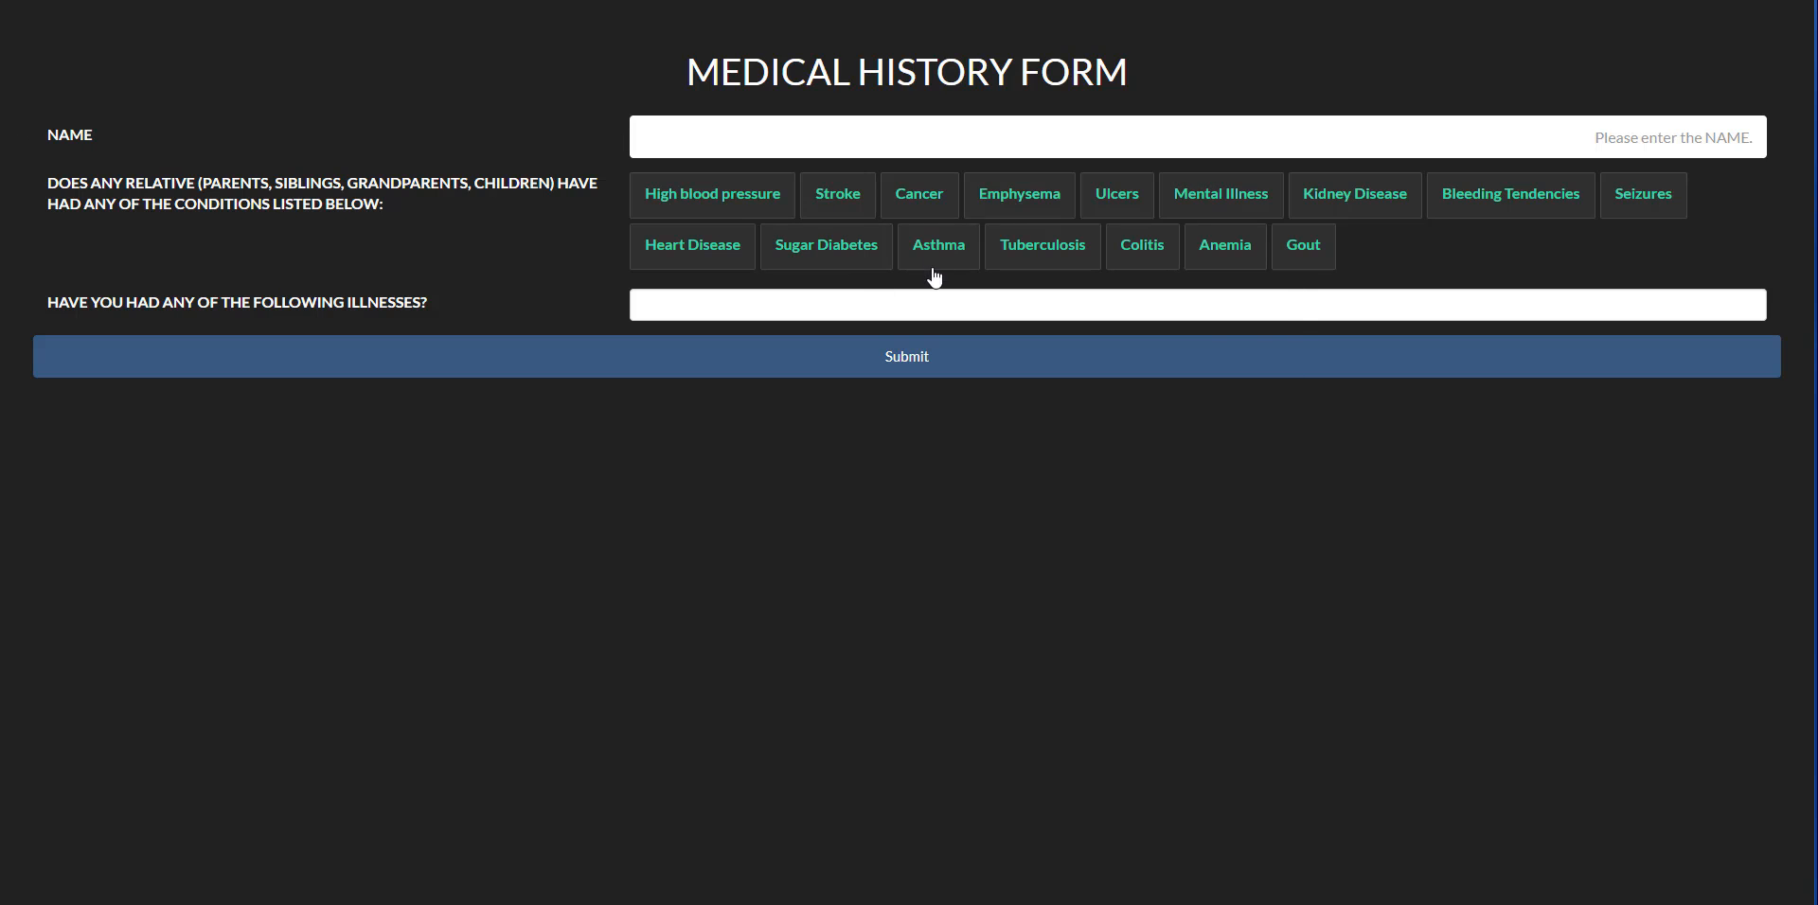
# - In the Medical History web form, mark Cancer, Ulcers, Anemia and Sugar Diabetes as the relatives' conditions
pyautogui.click(917, 198)
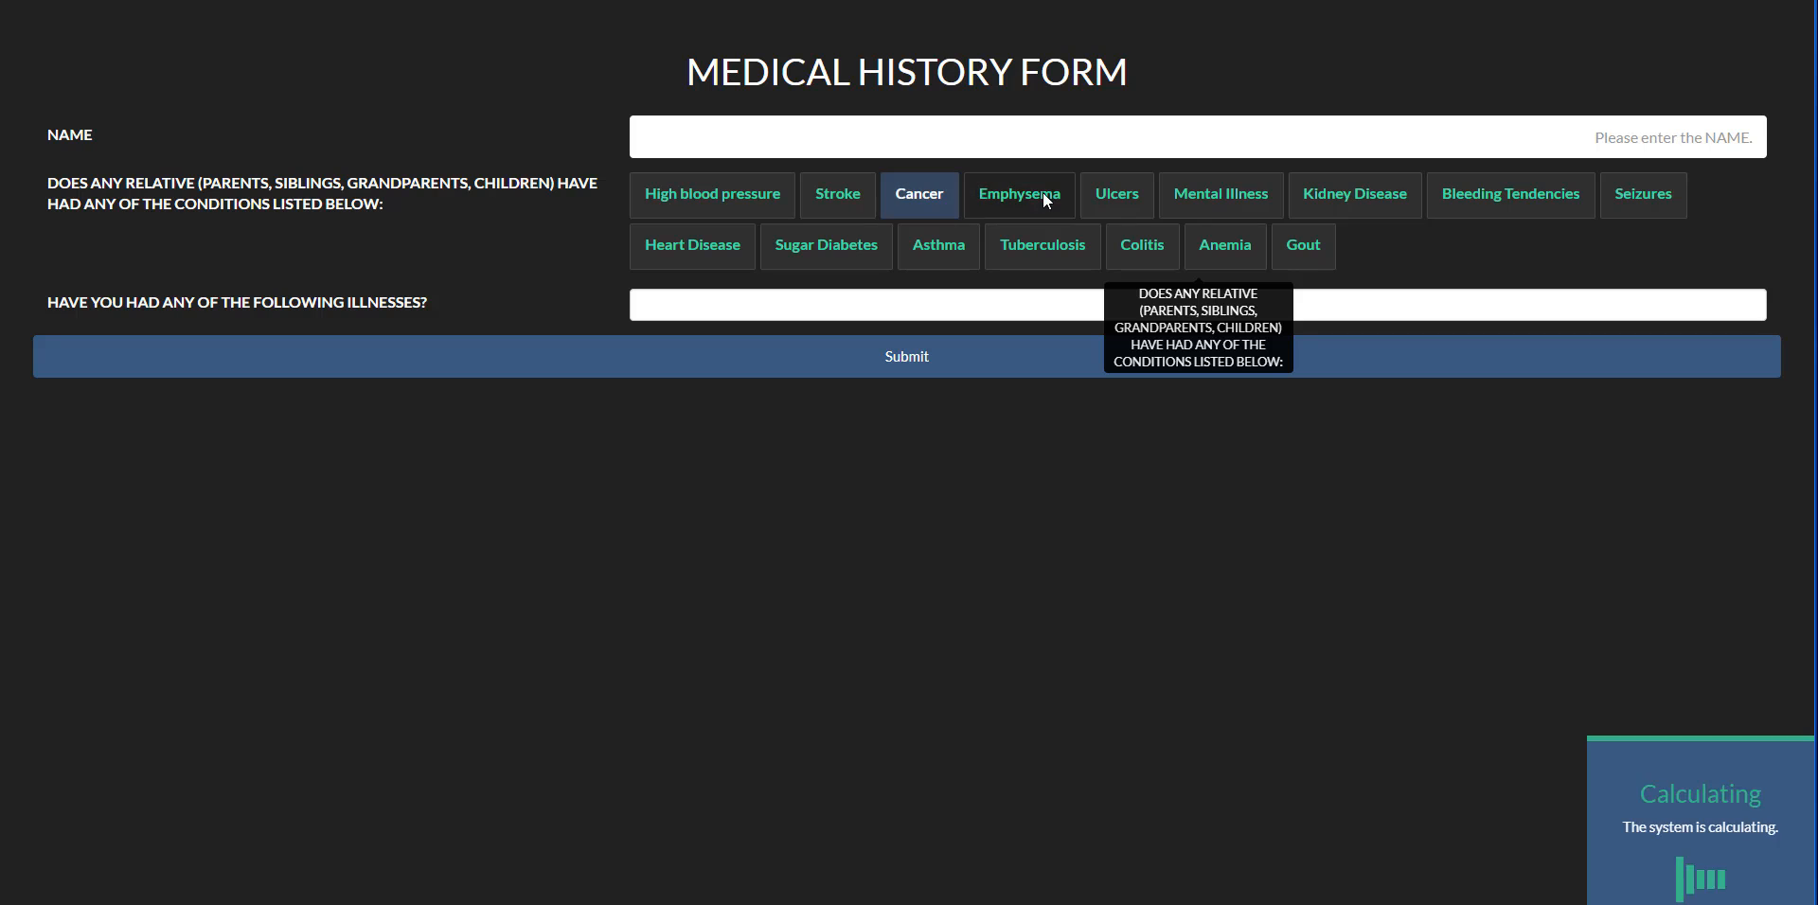
pyautogui.click(1114, 196)
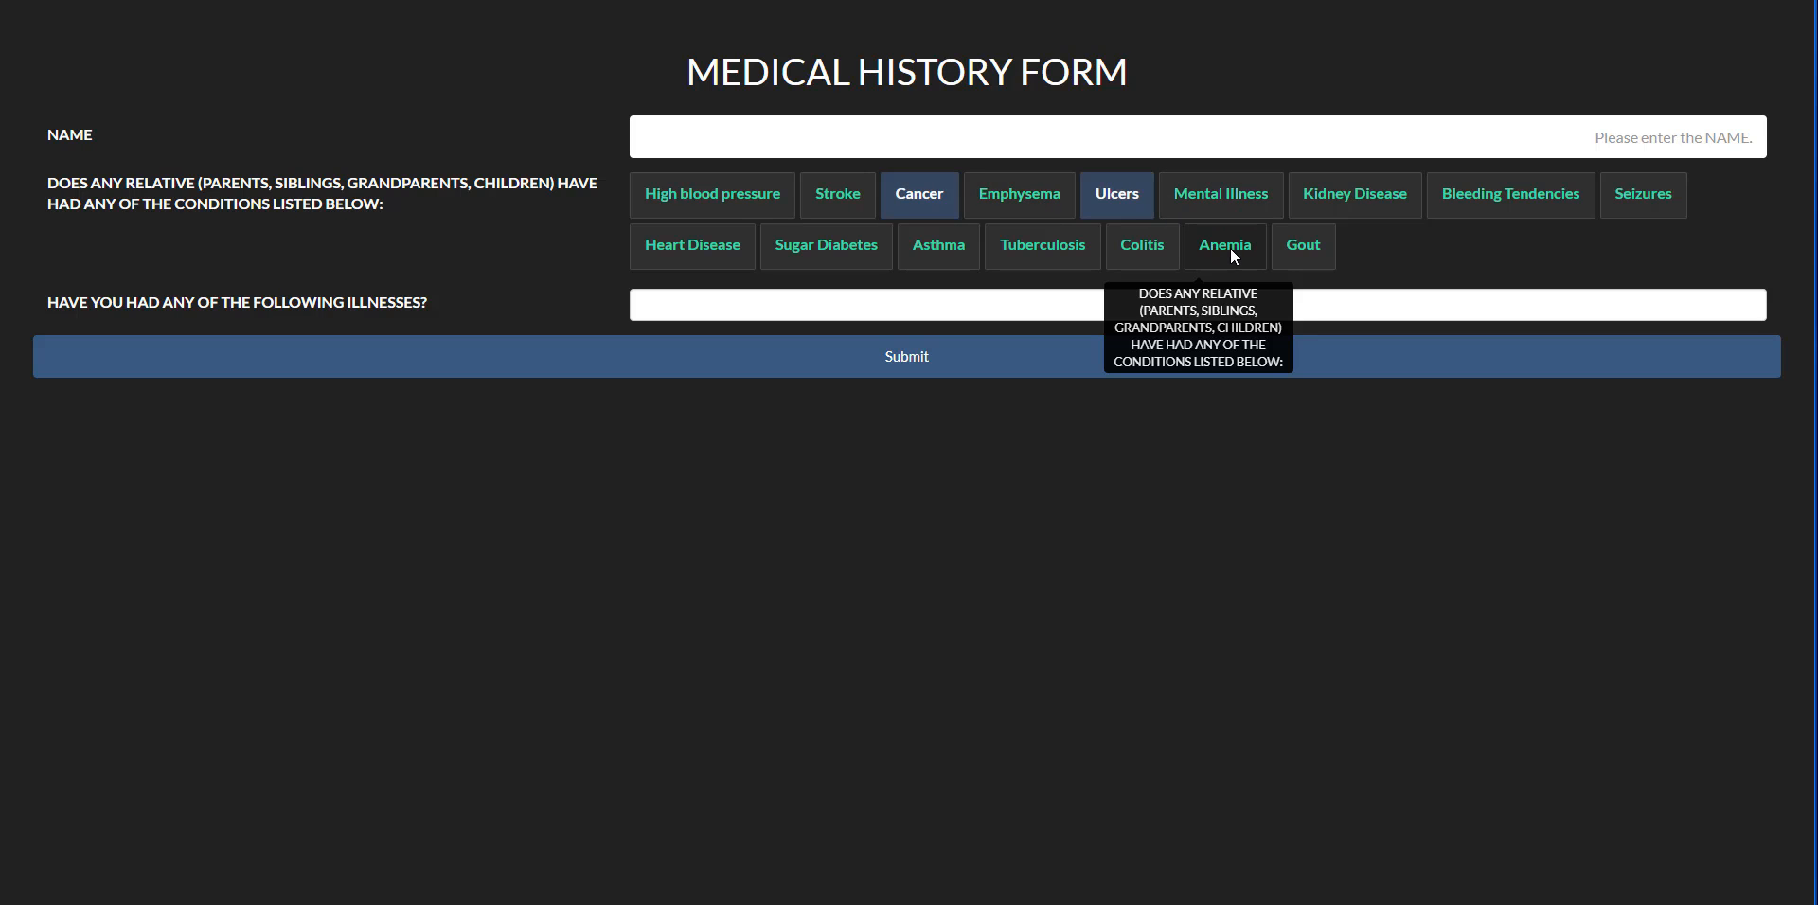
pyautogui.click(1228, 248)
pyautogui.click(837, 254)
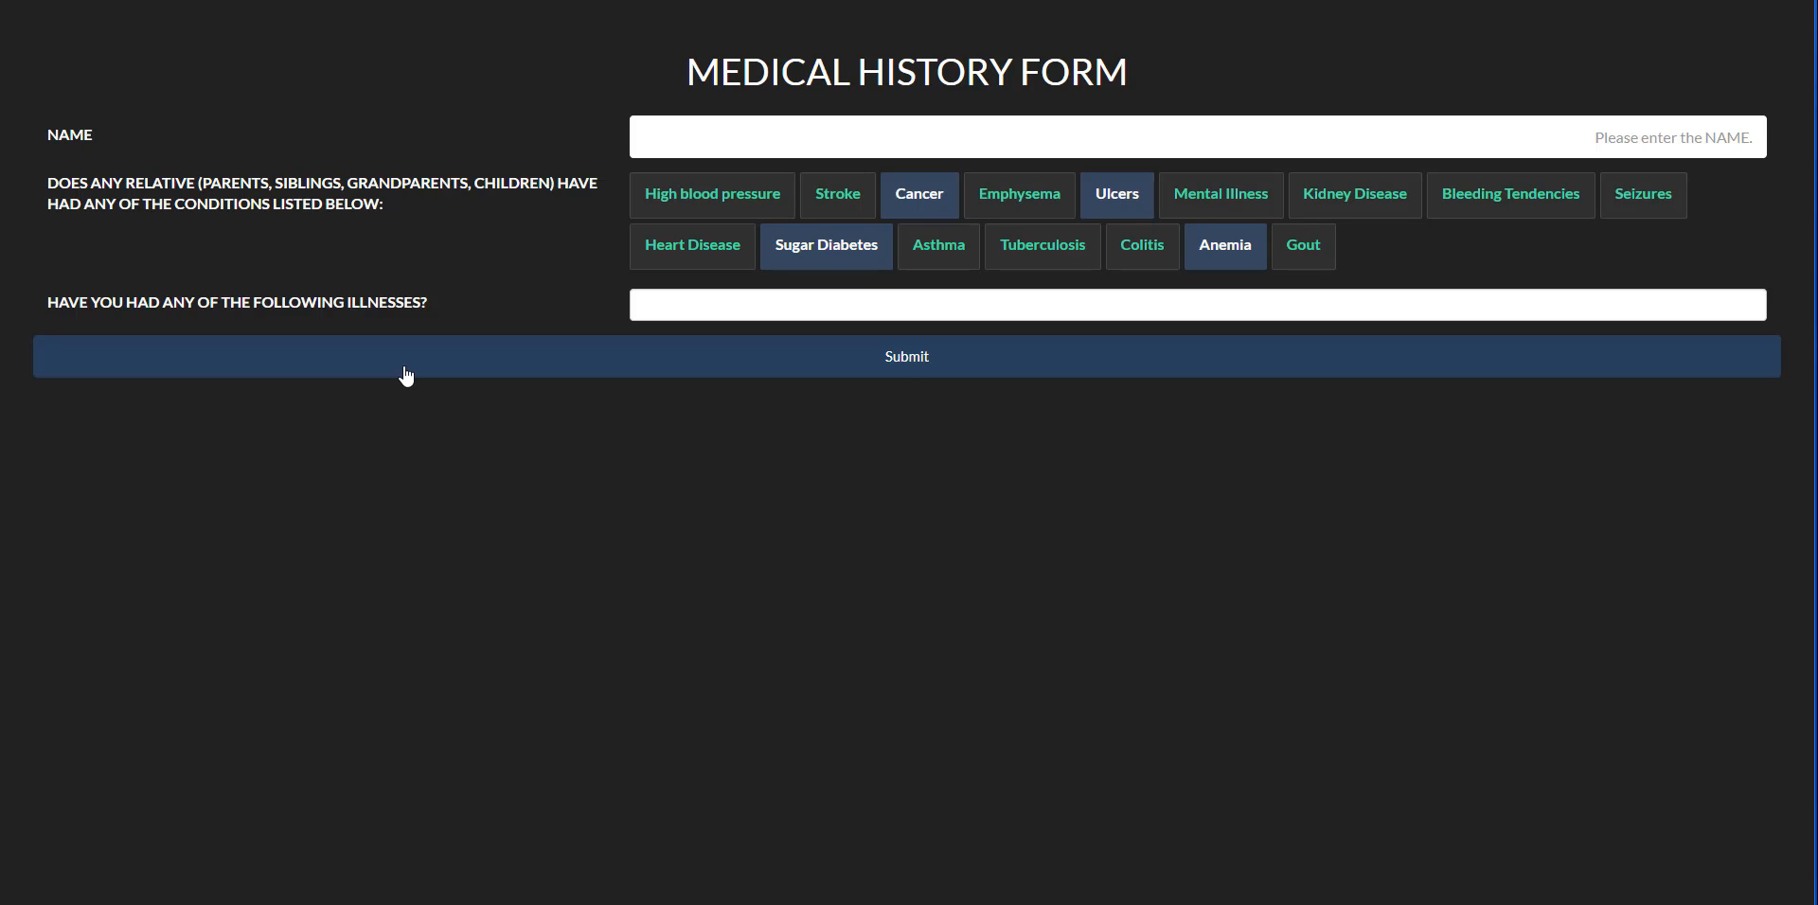
# - Add Mumps, Pleurisy and one more illness from further down the list as the respondent's own illnesses
pyautogui.click(706, 308)
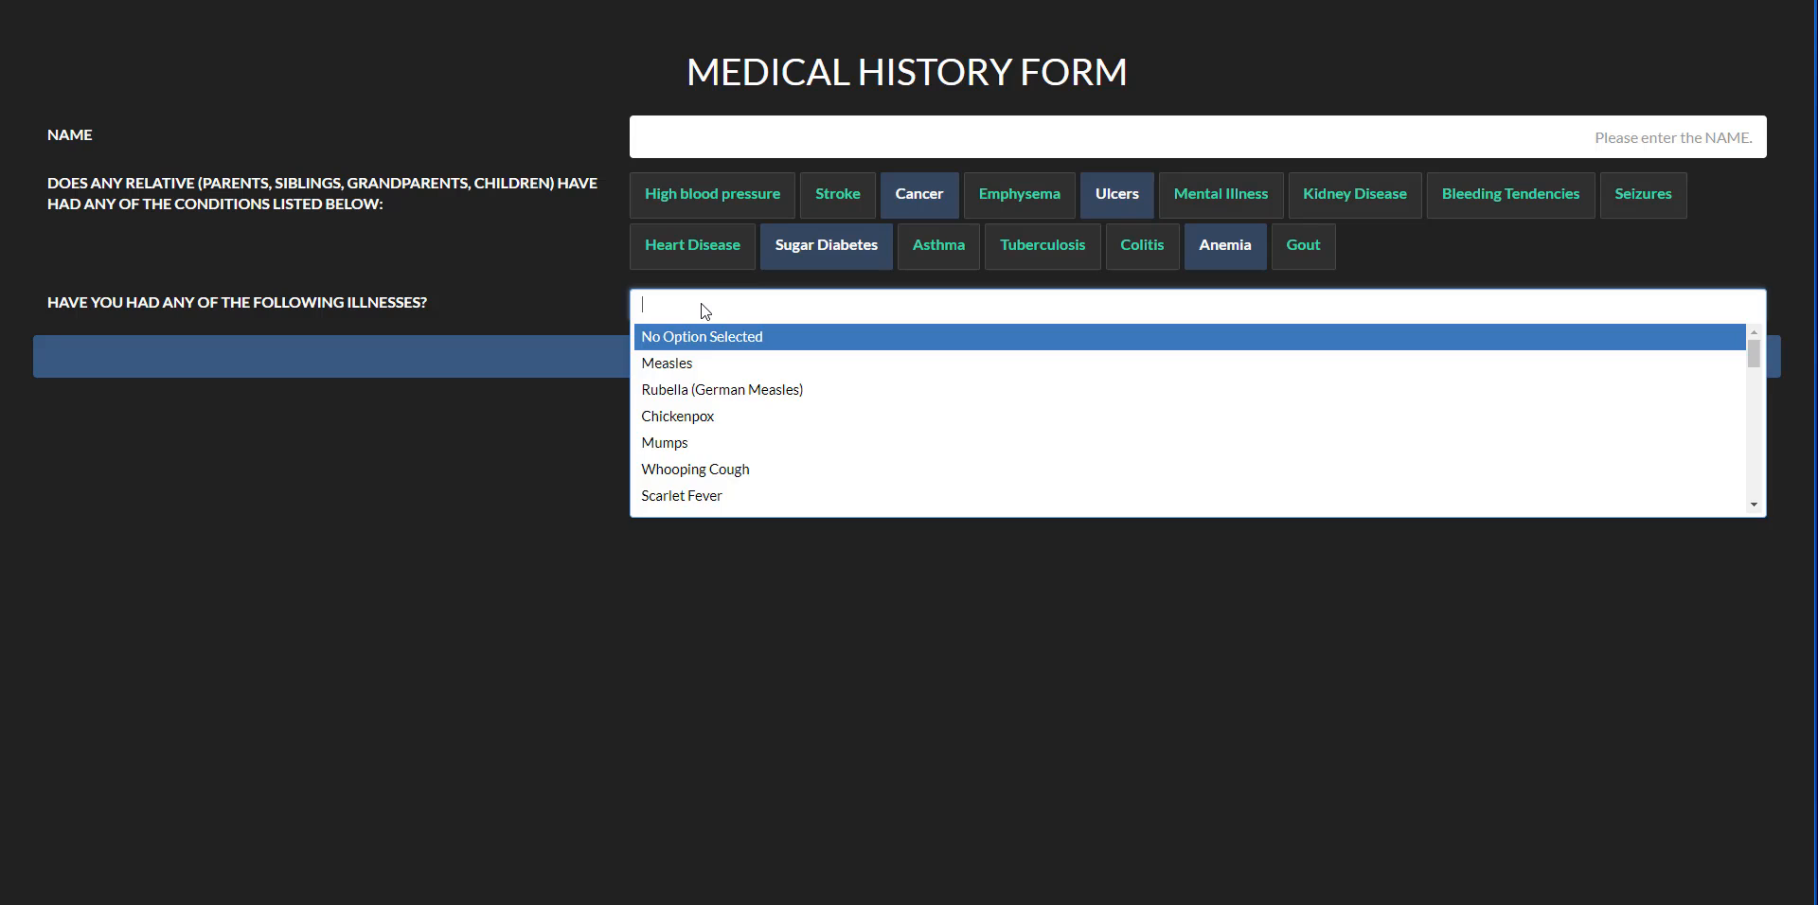
pyautogui.click(697, 445)
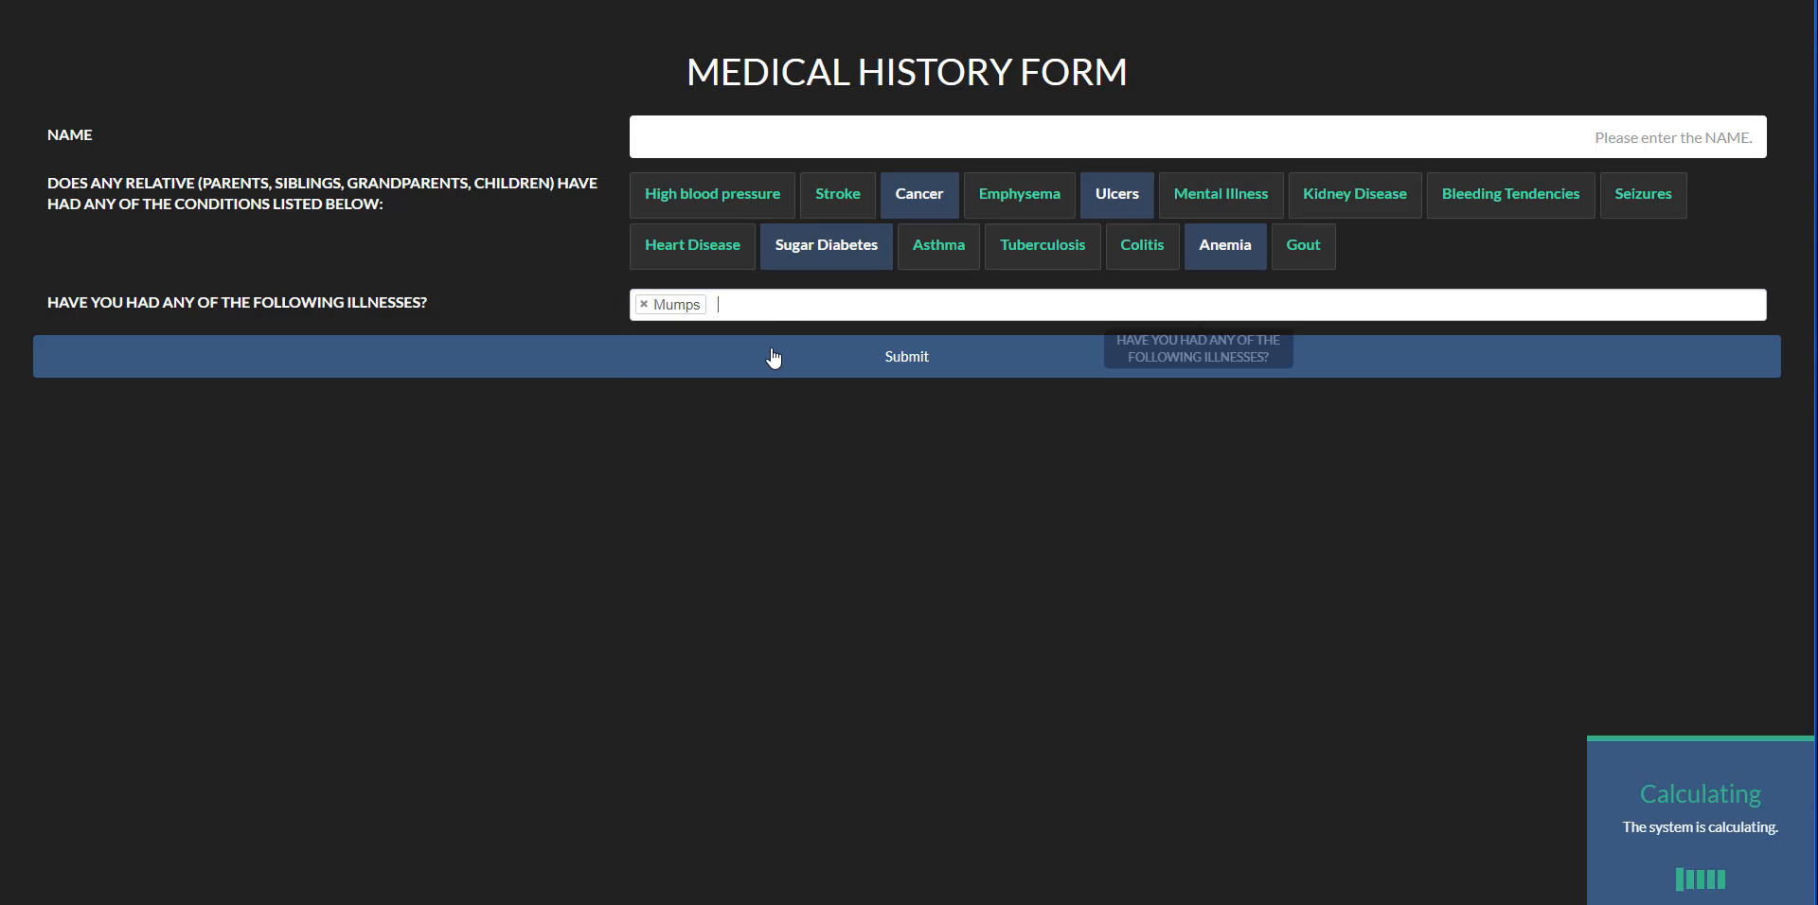
pyautogui.click(757, 305)
pyautogui.scroll(-6, 748, 440)
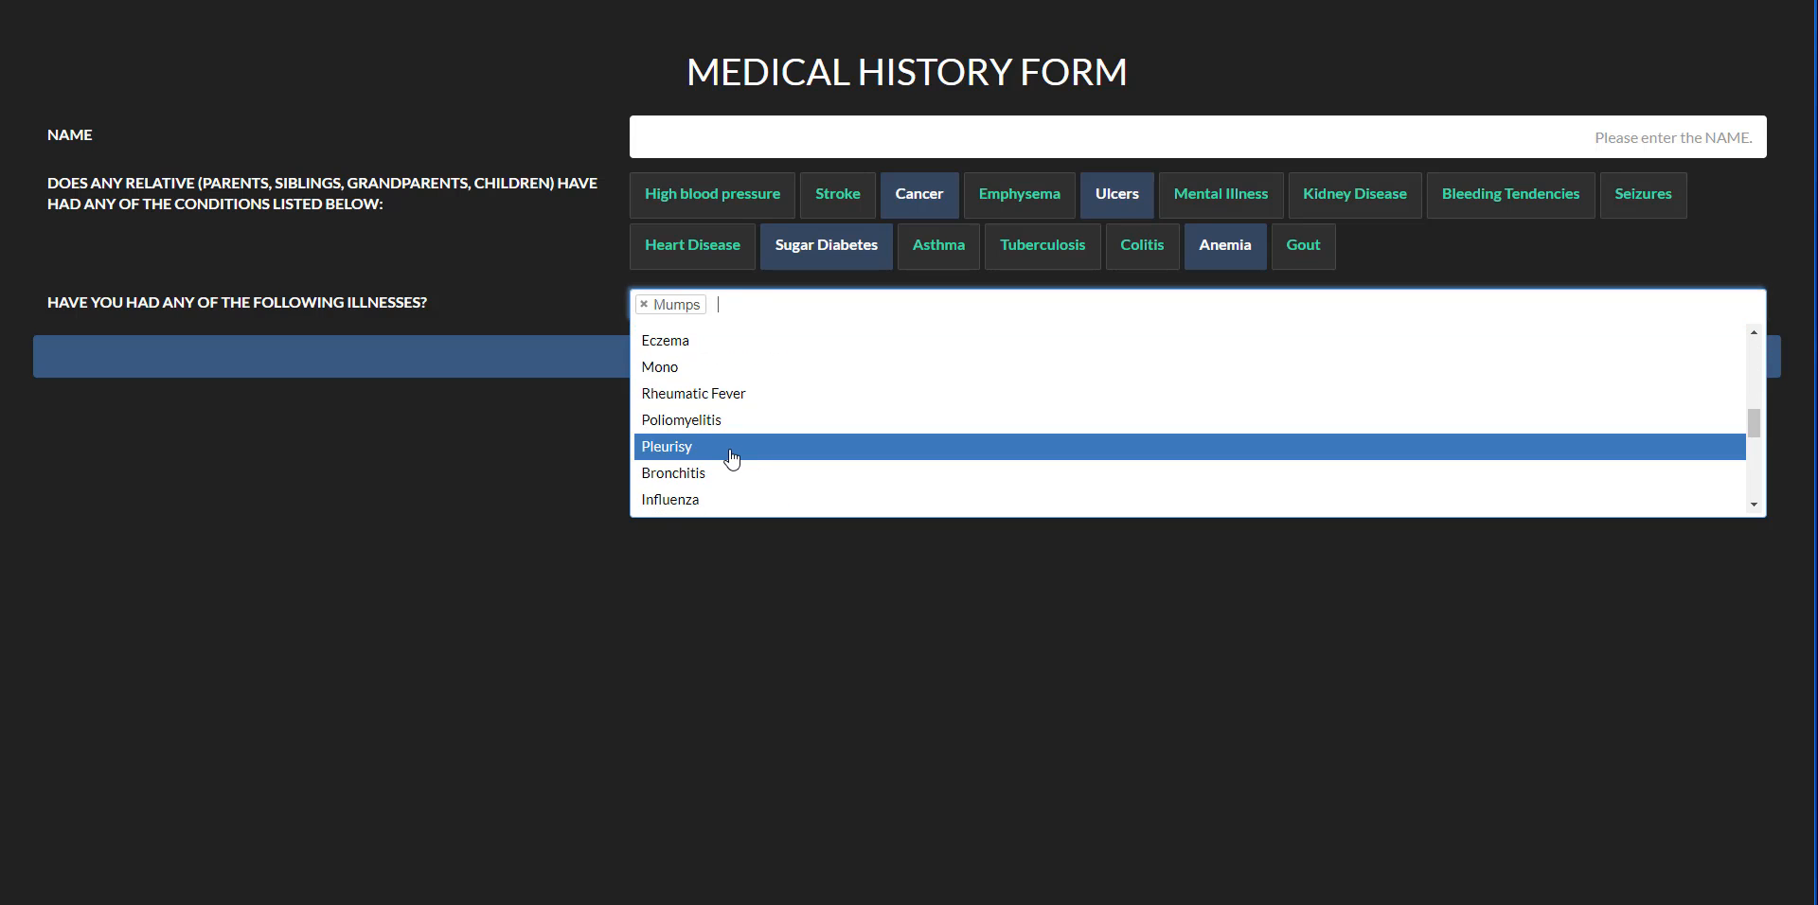
pyautogui.click(731, 457)
pyautogui.click(846, 303)
pyautogui.scroll(-5, 830, 393)
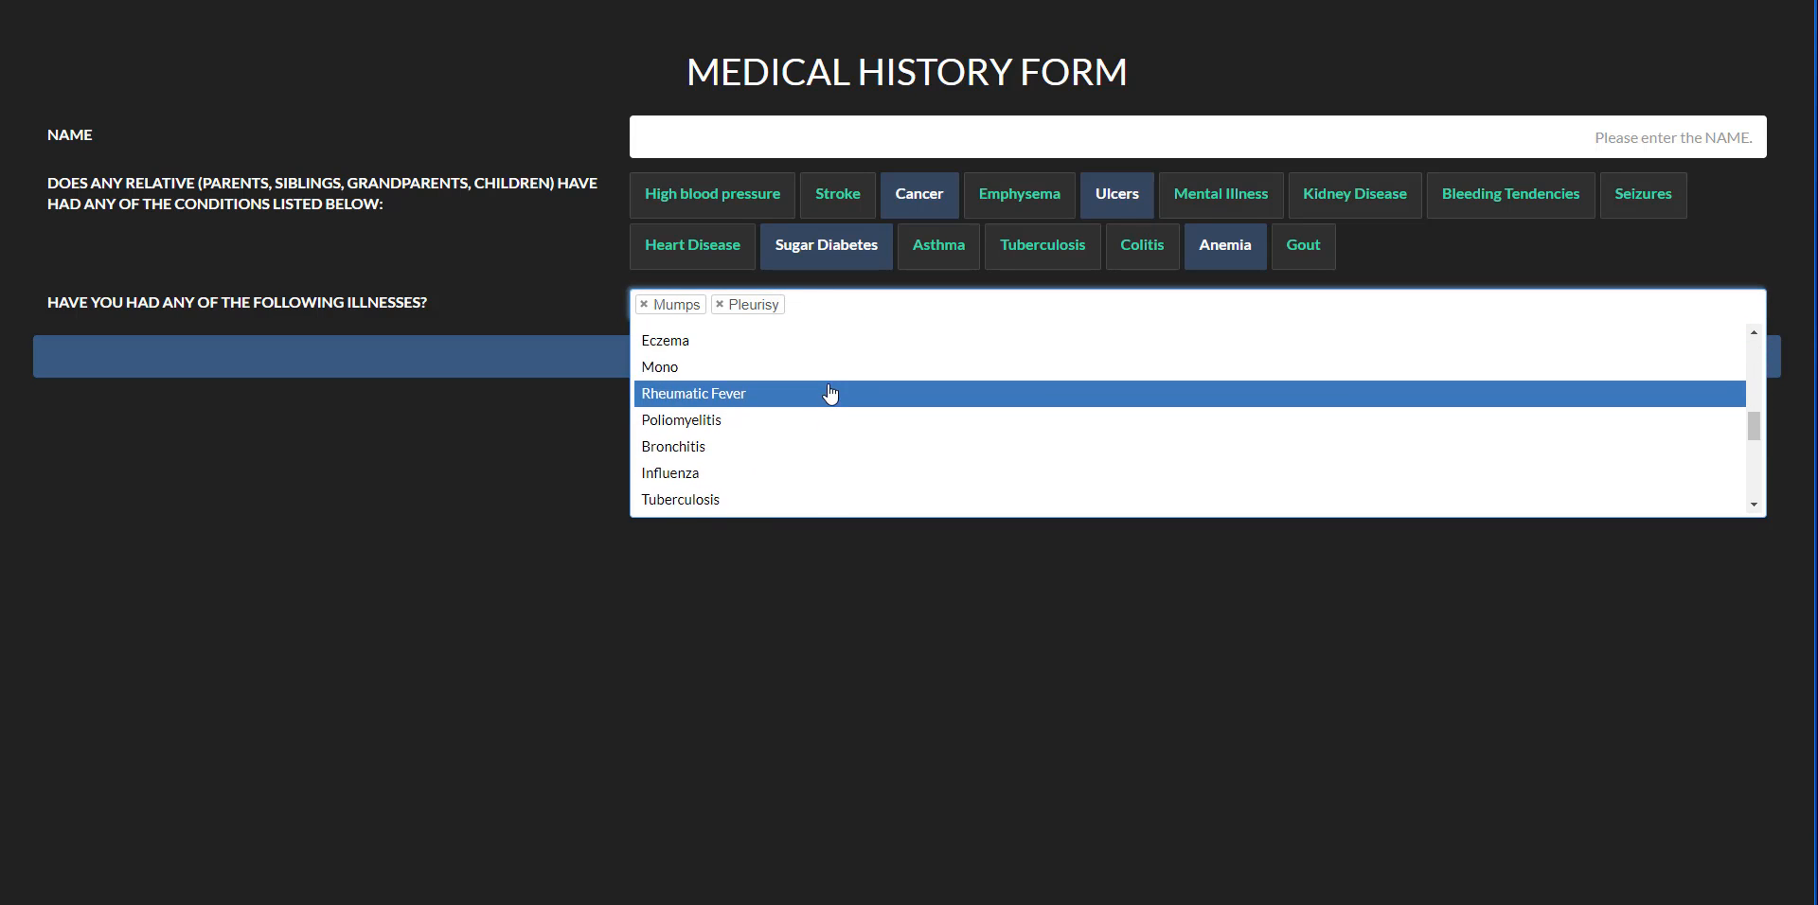
pyautogui.scroll(-3, 831, 393)
pyautogui.click(778, 434)
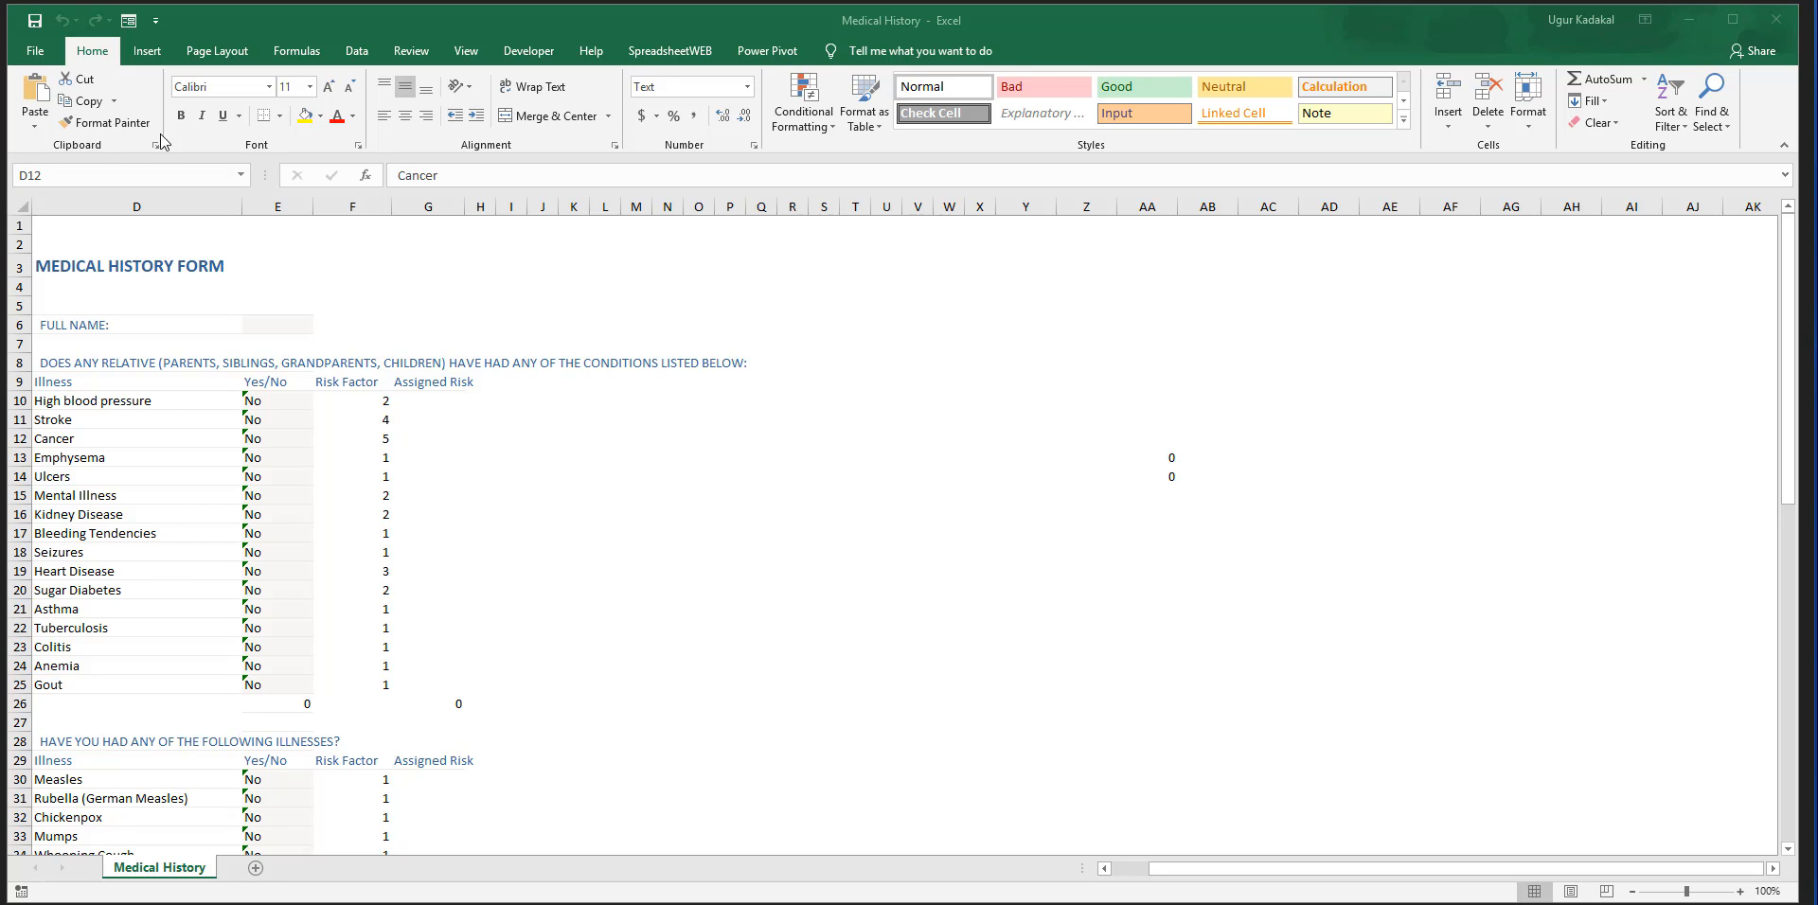
# - In the Excel workbook, inspect the FamilyIllnesses cell E7 and the Yes/No formula for High blood pressure in E10, leaving the formula unedited
pyautogui.click(273, 344)
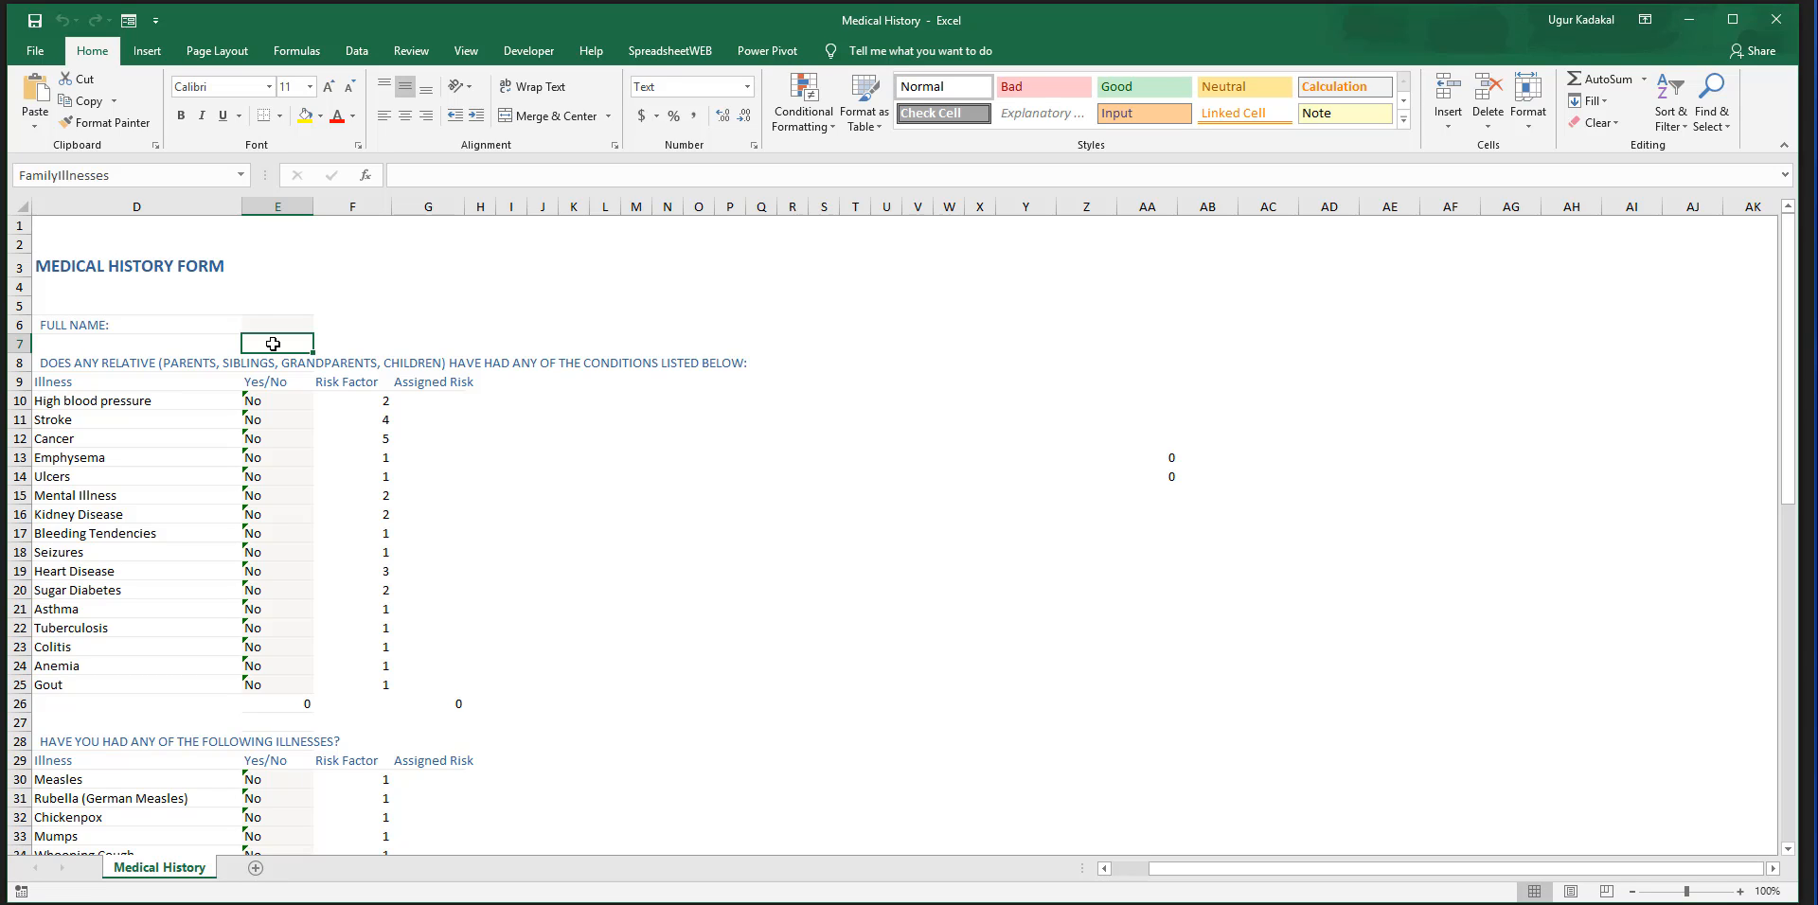
pyautogui.click(291, 402)
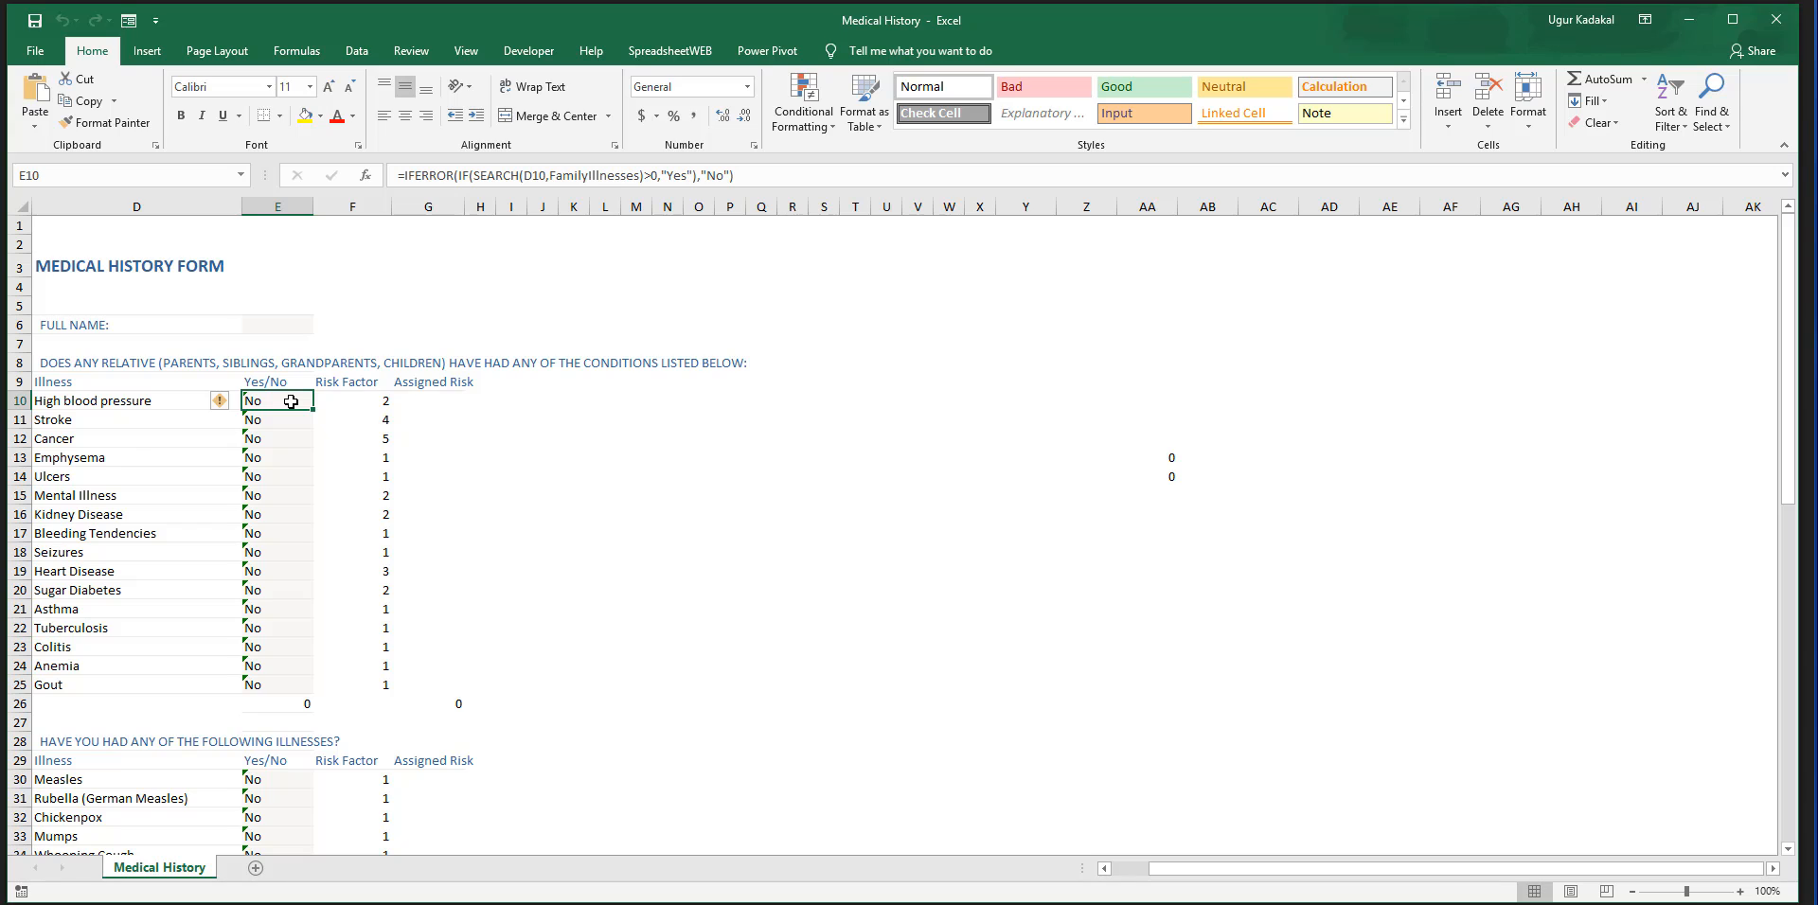
pyautogui.moveTo(736, 176); pyautogui.dragTo(391, 174)
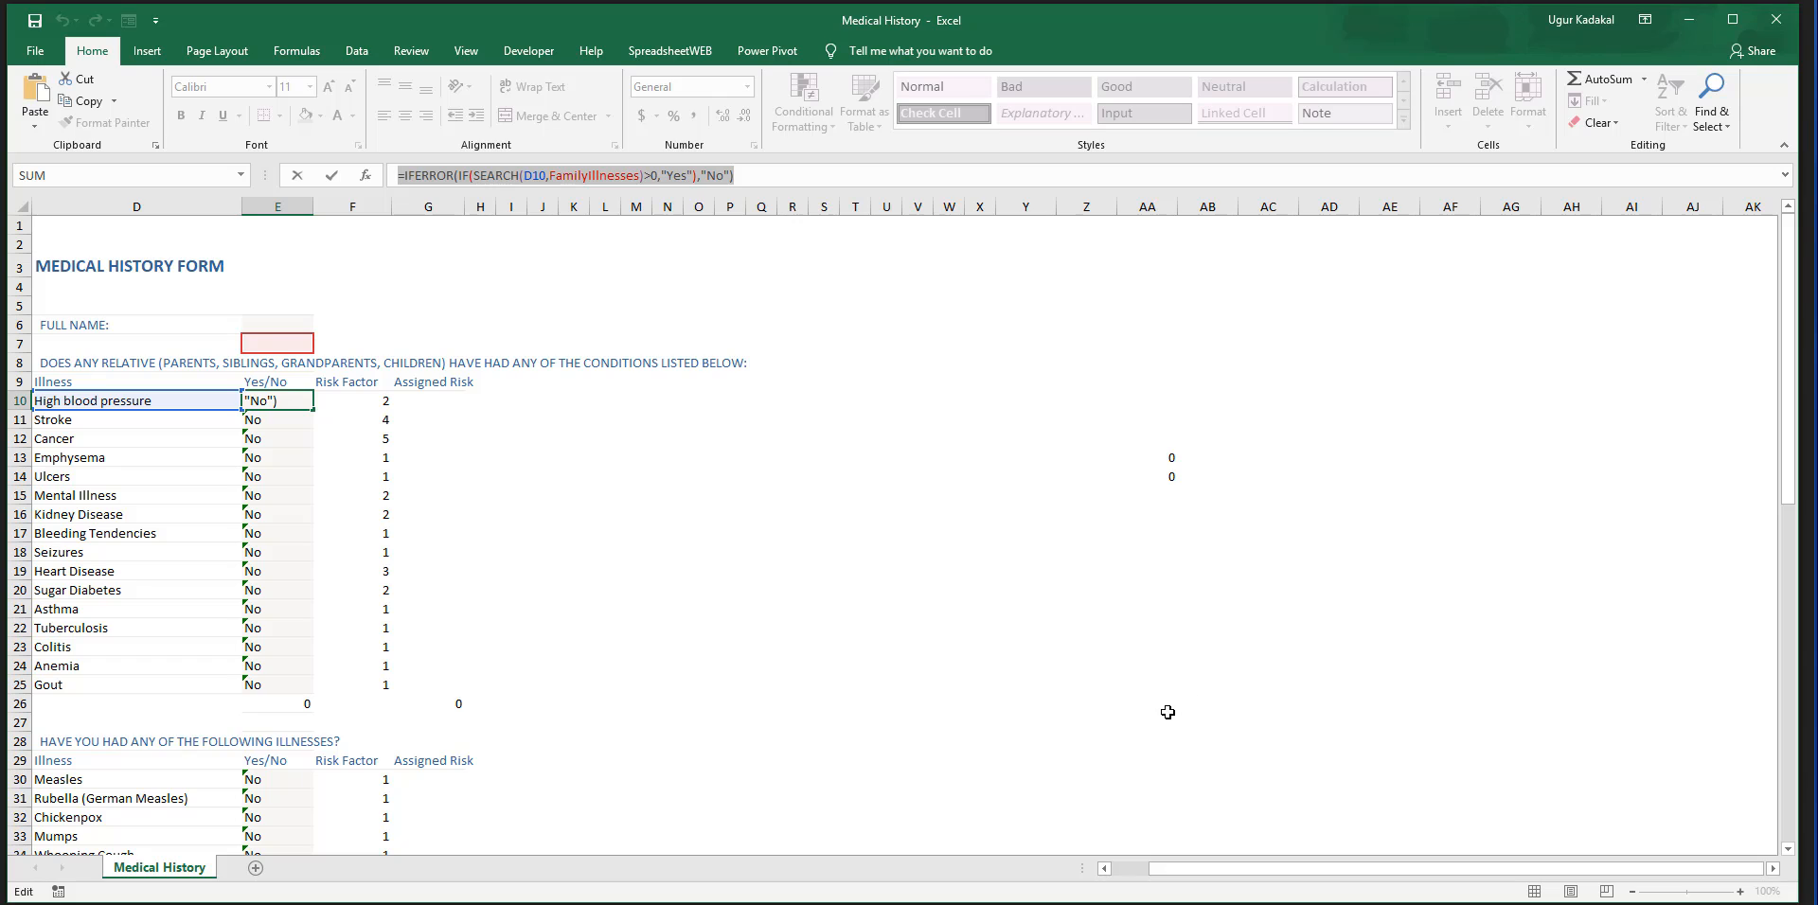
pyautogui.hotkey('alt', 'Tab')
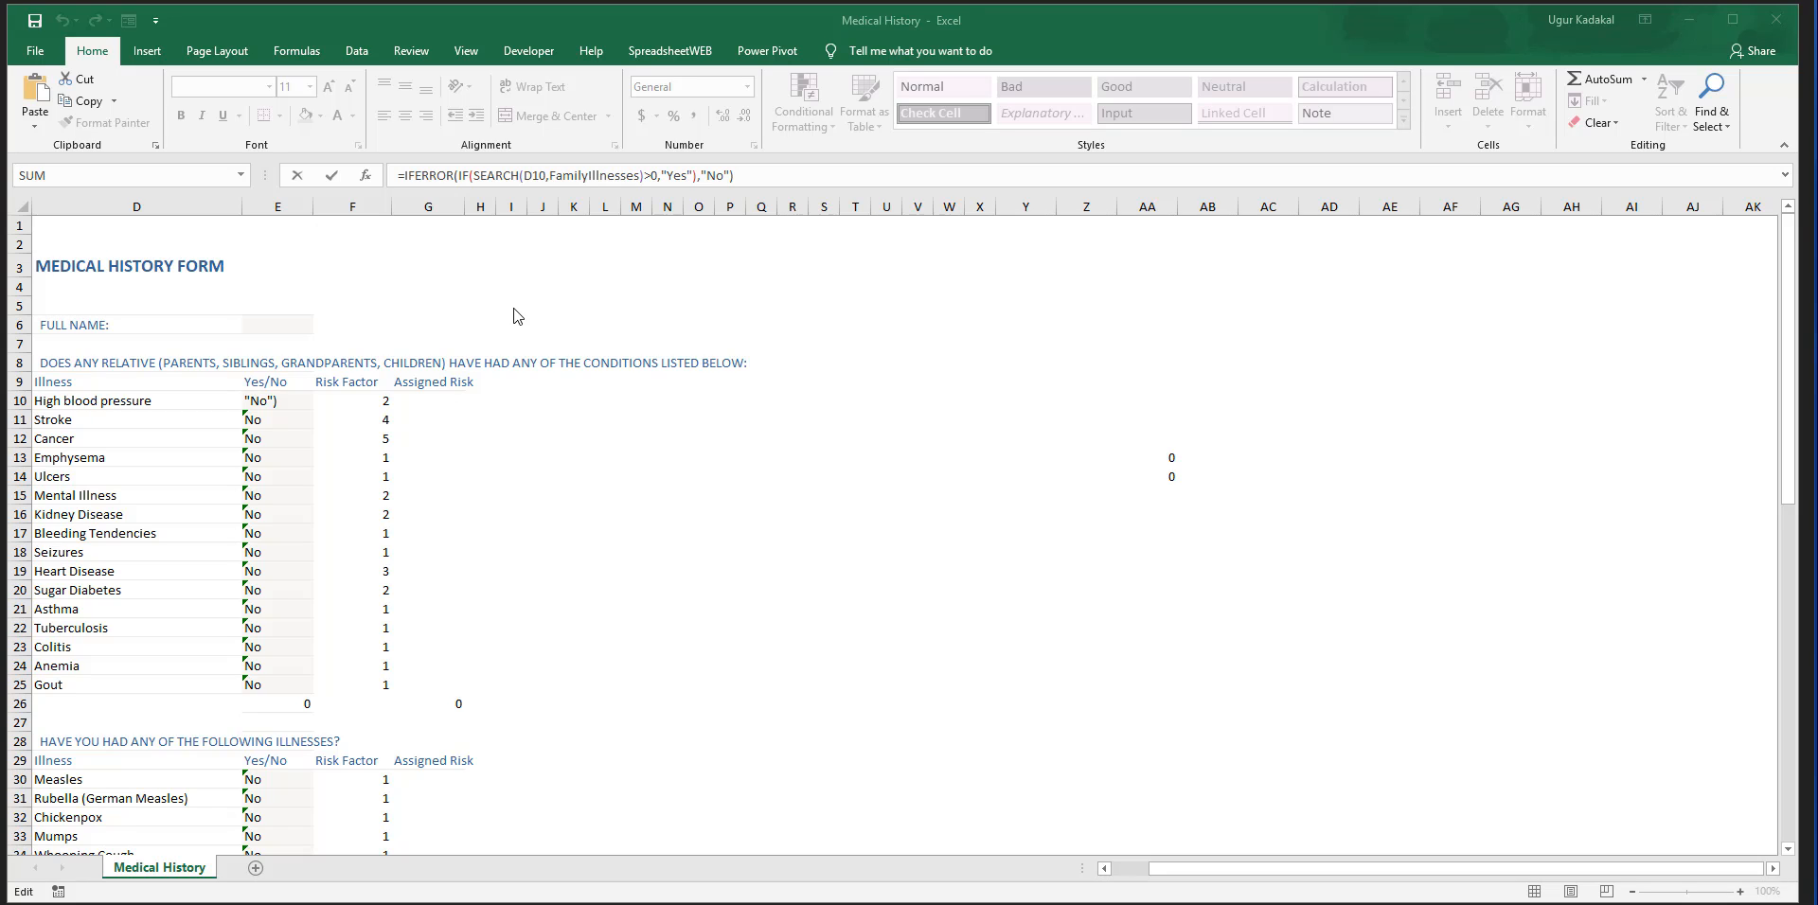
pyautogui.hotkey('alt', 'Tab')
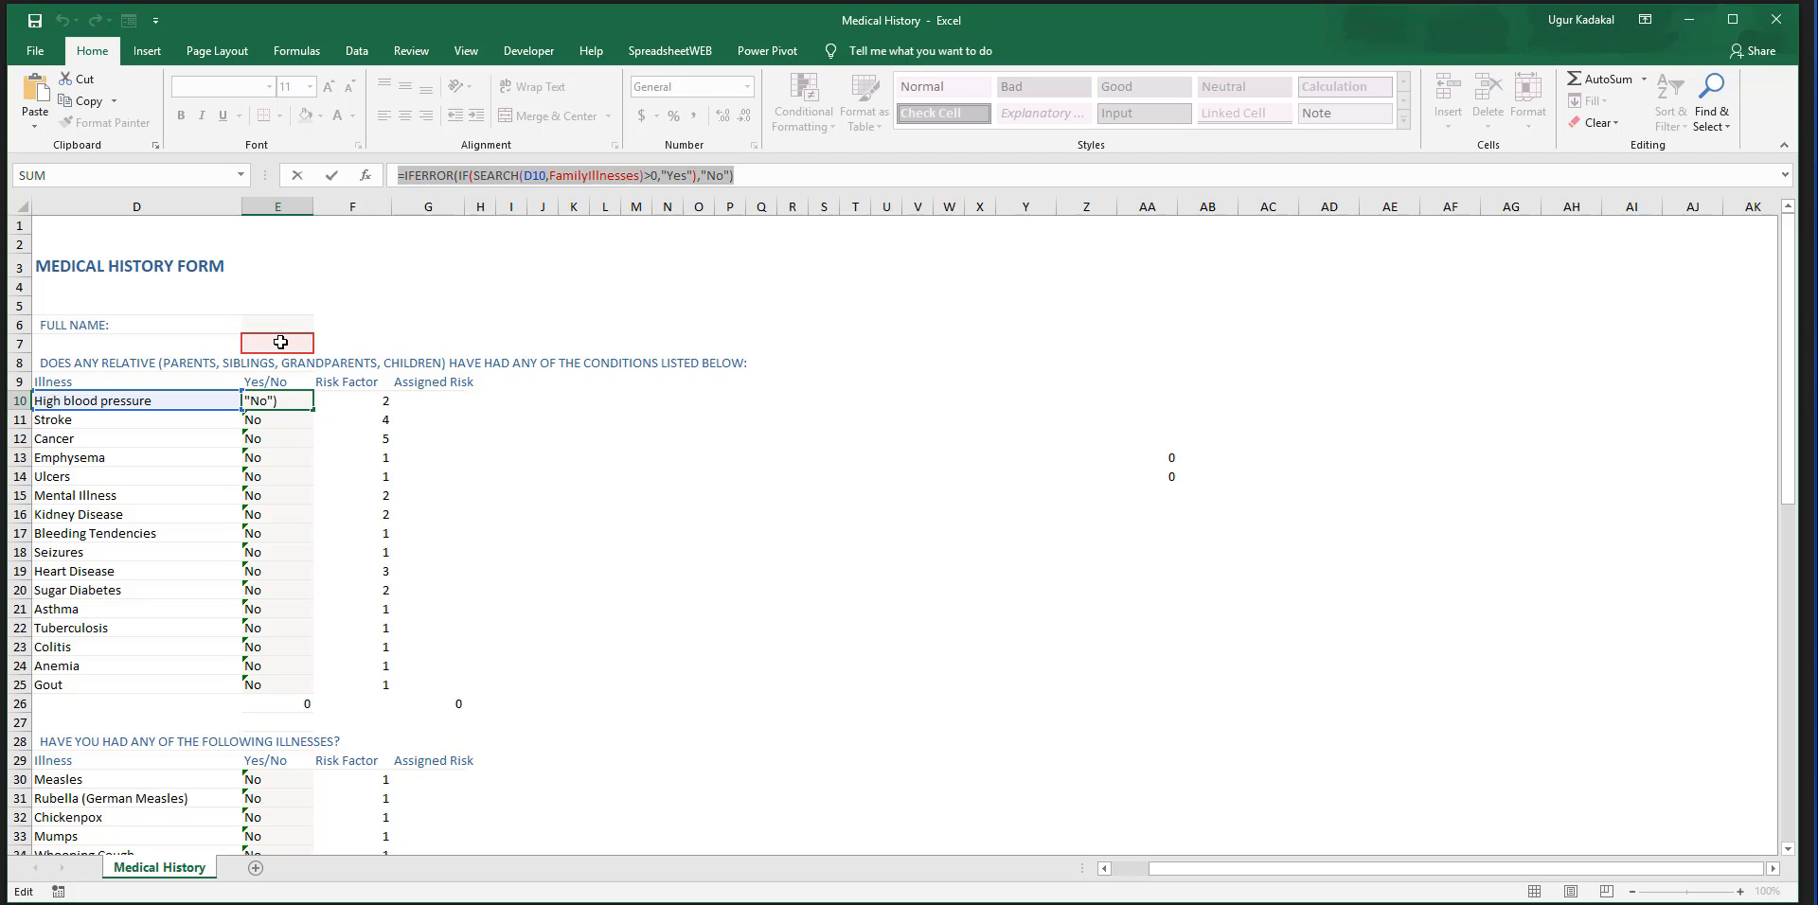
pyautogui.press('Escape')
# - Enter "ulcers;cancer" in the FamilyIllnesses cell E7
pyautogui.click(275, 341)
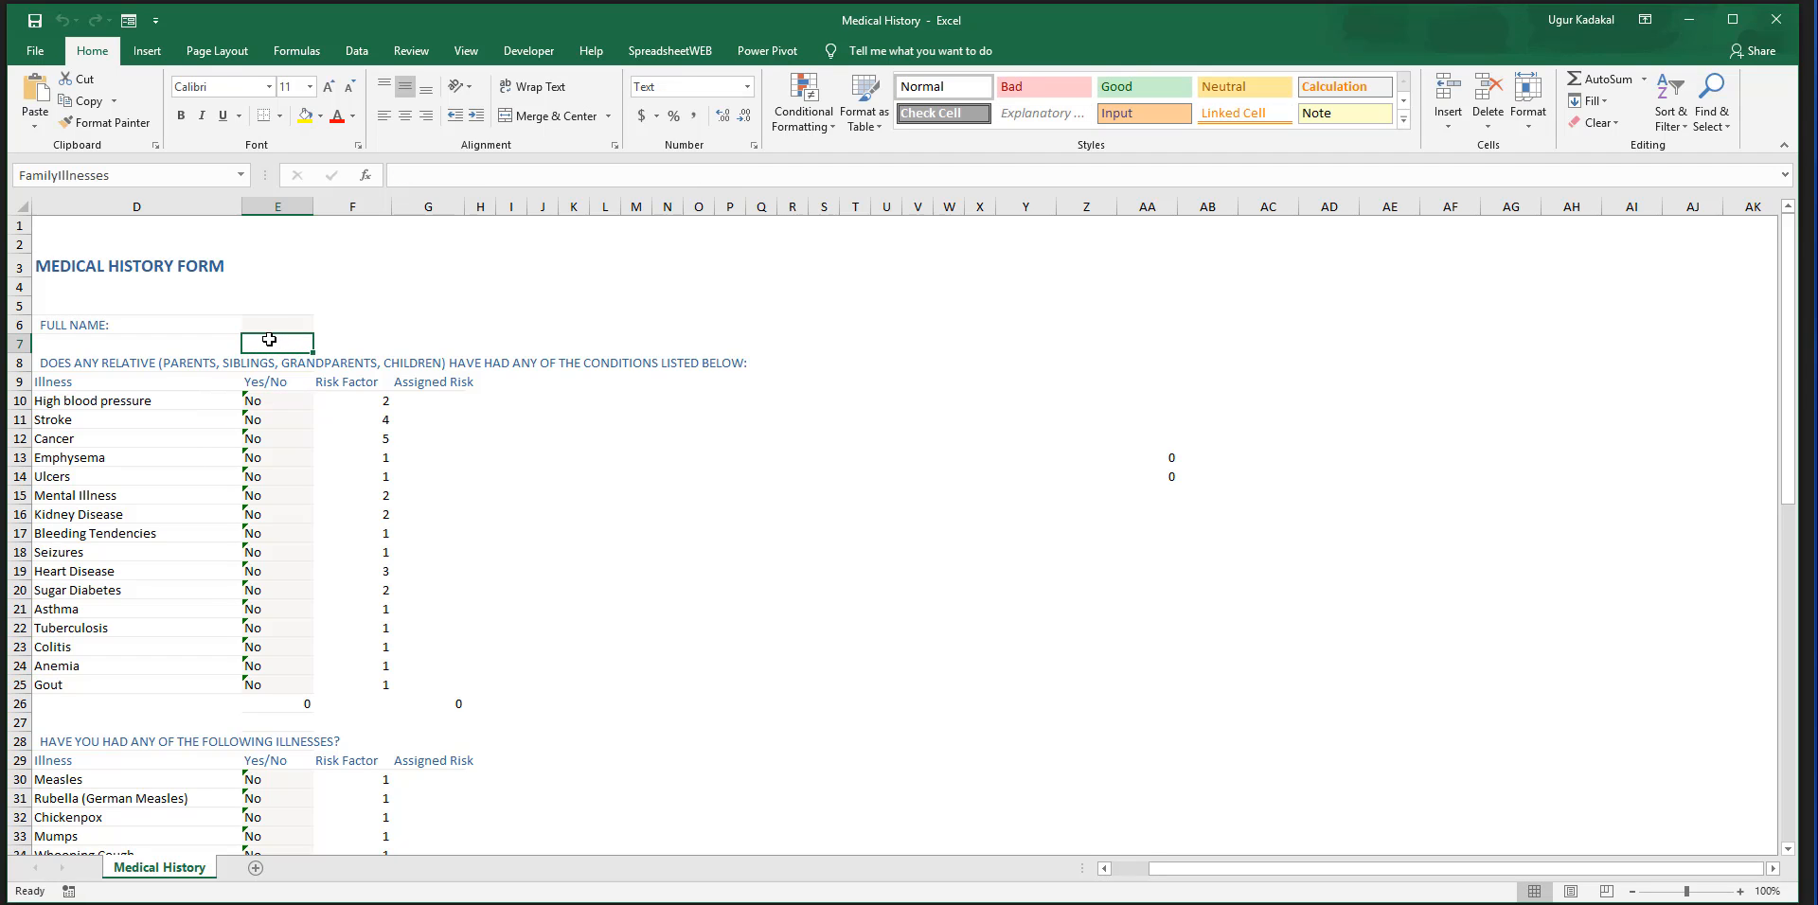
pyautogui.write('ulcers')
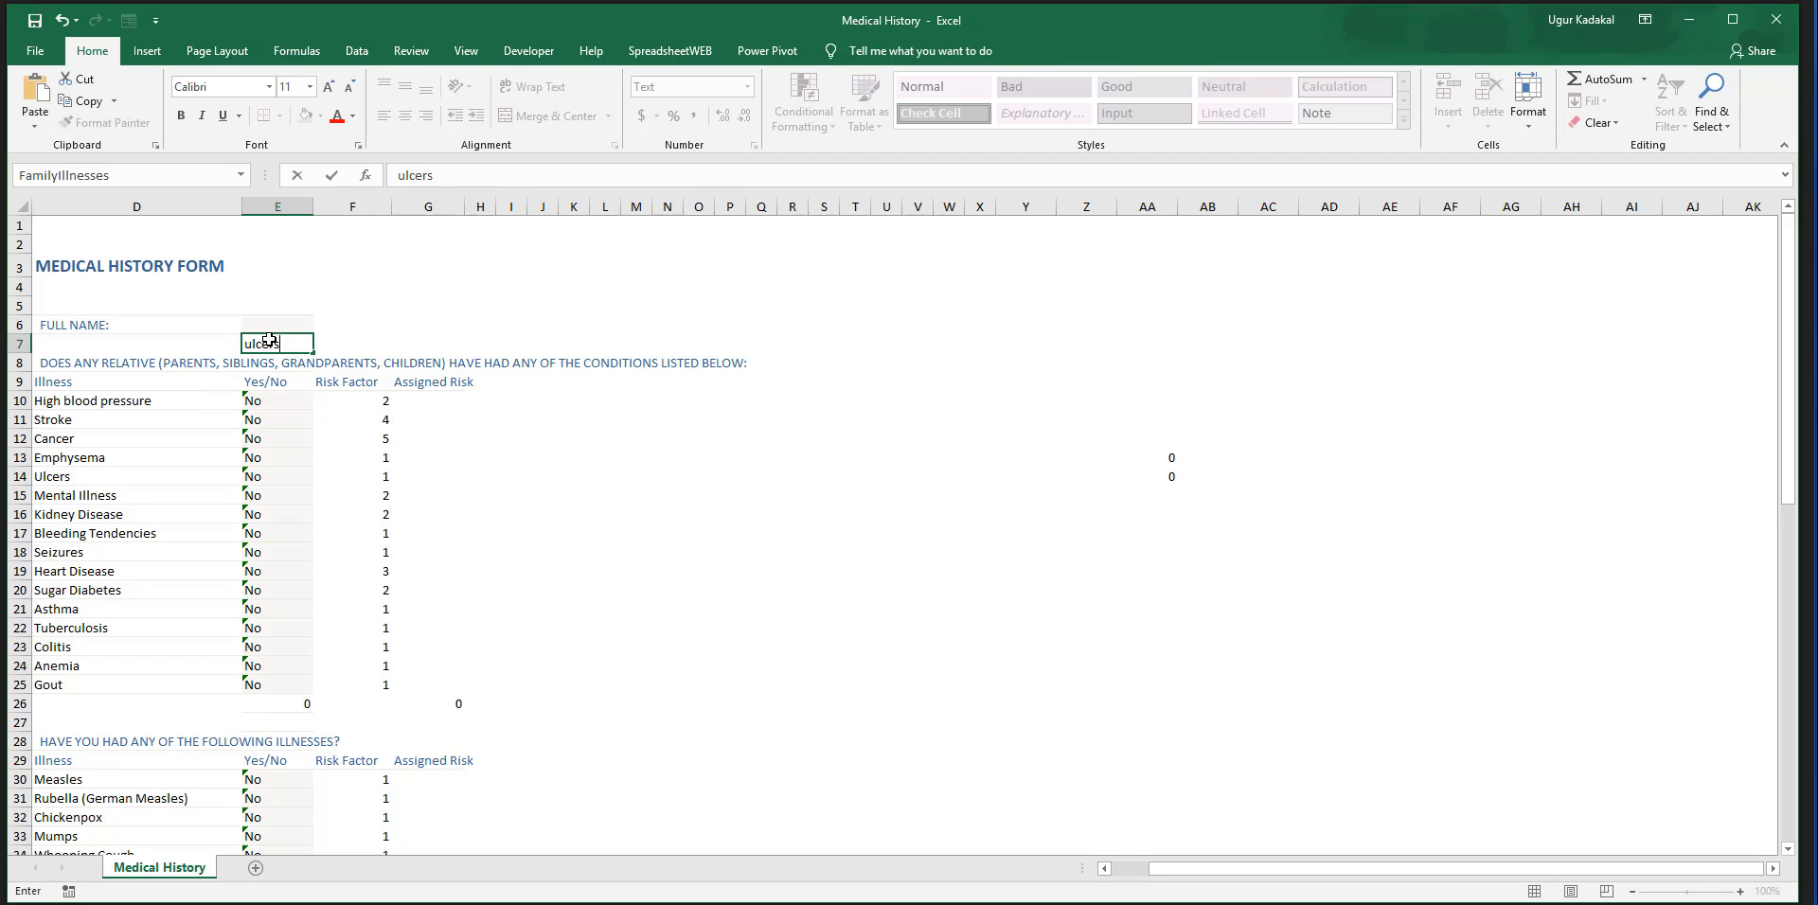
pyautogui.write(';cancer')
pyautogui.press('Return')
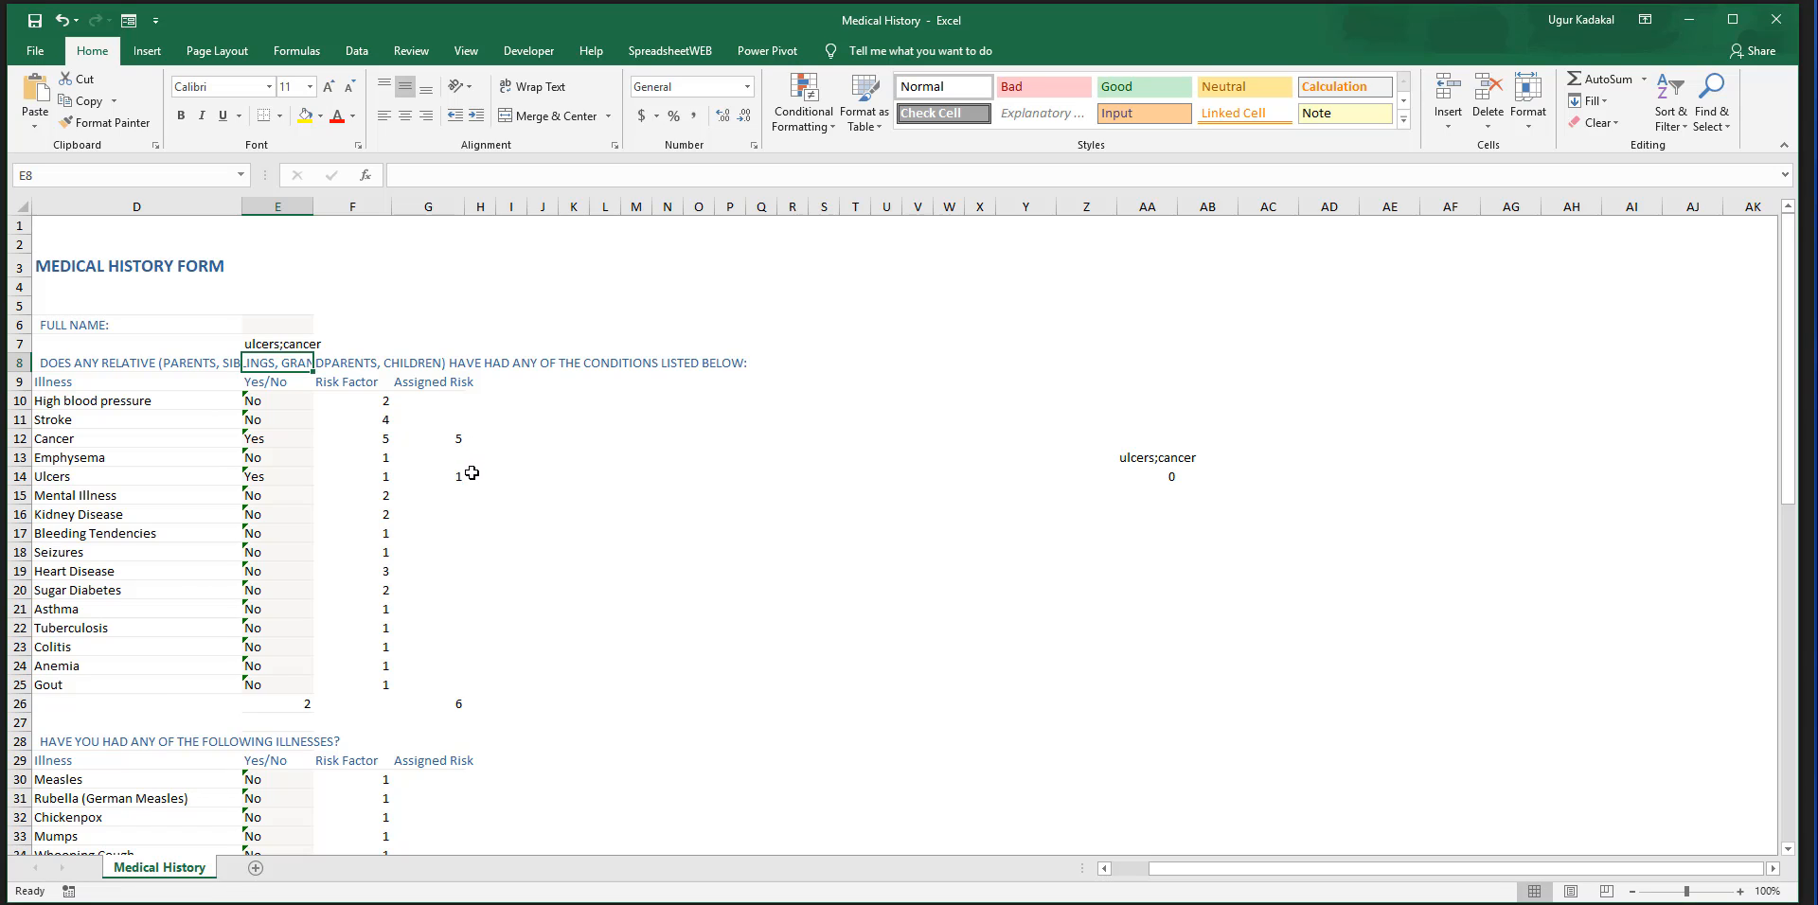
# - Inspect the Assigned Risk formulas for Cancer and Ulcers and the total below the family illness table
pyautogui.click(458, 440)
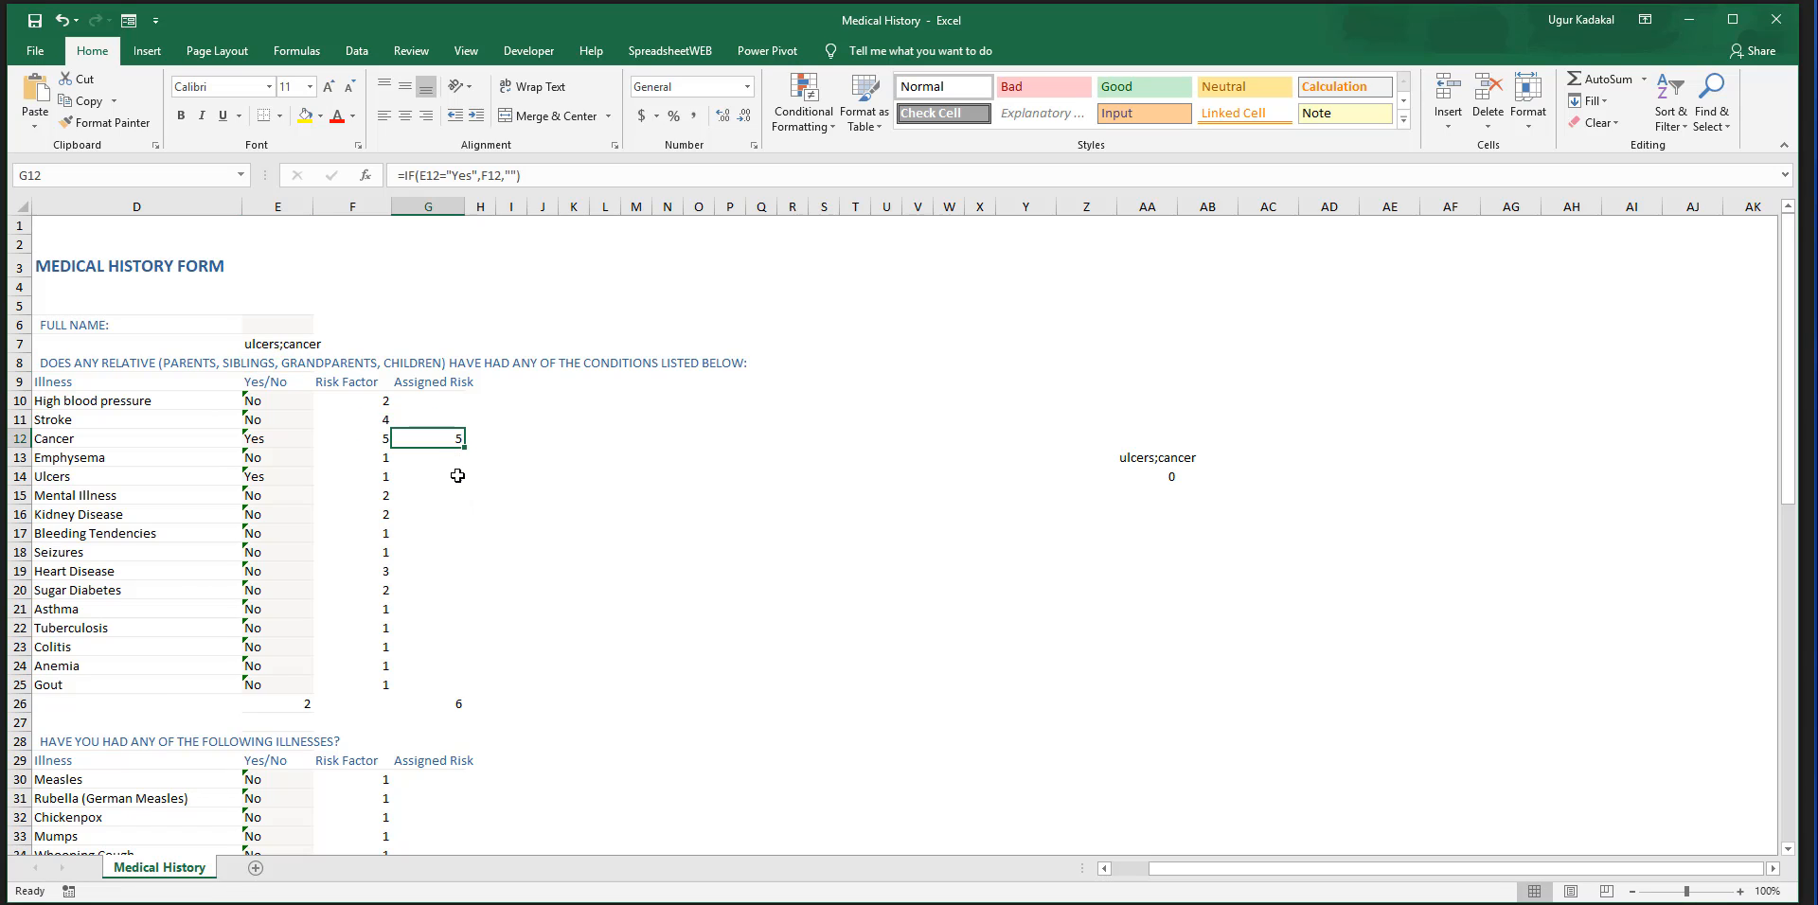
pyautogui.click(458, 477)
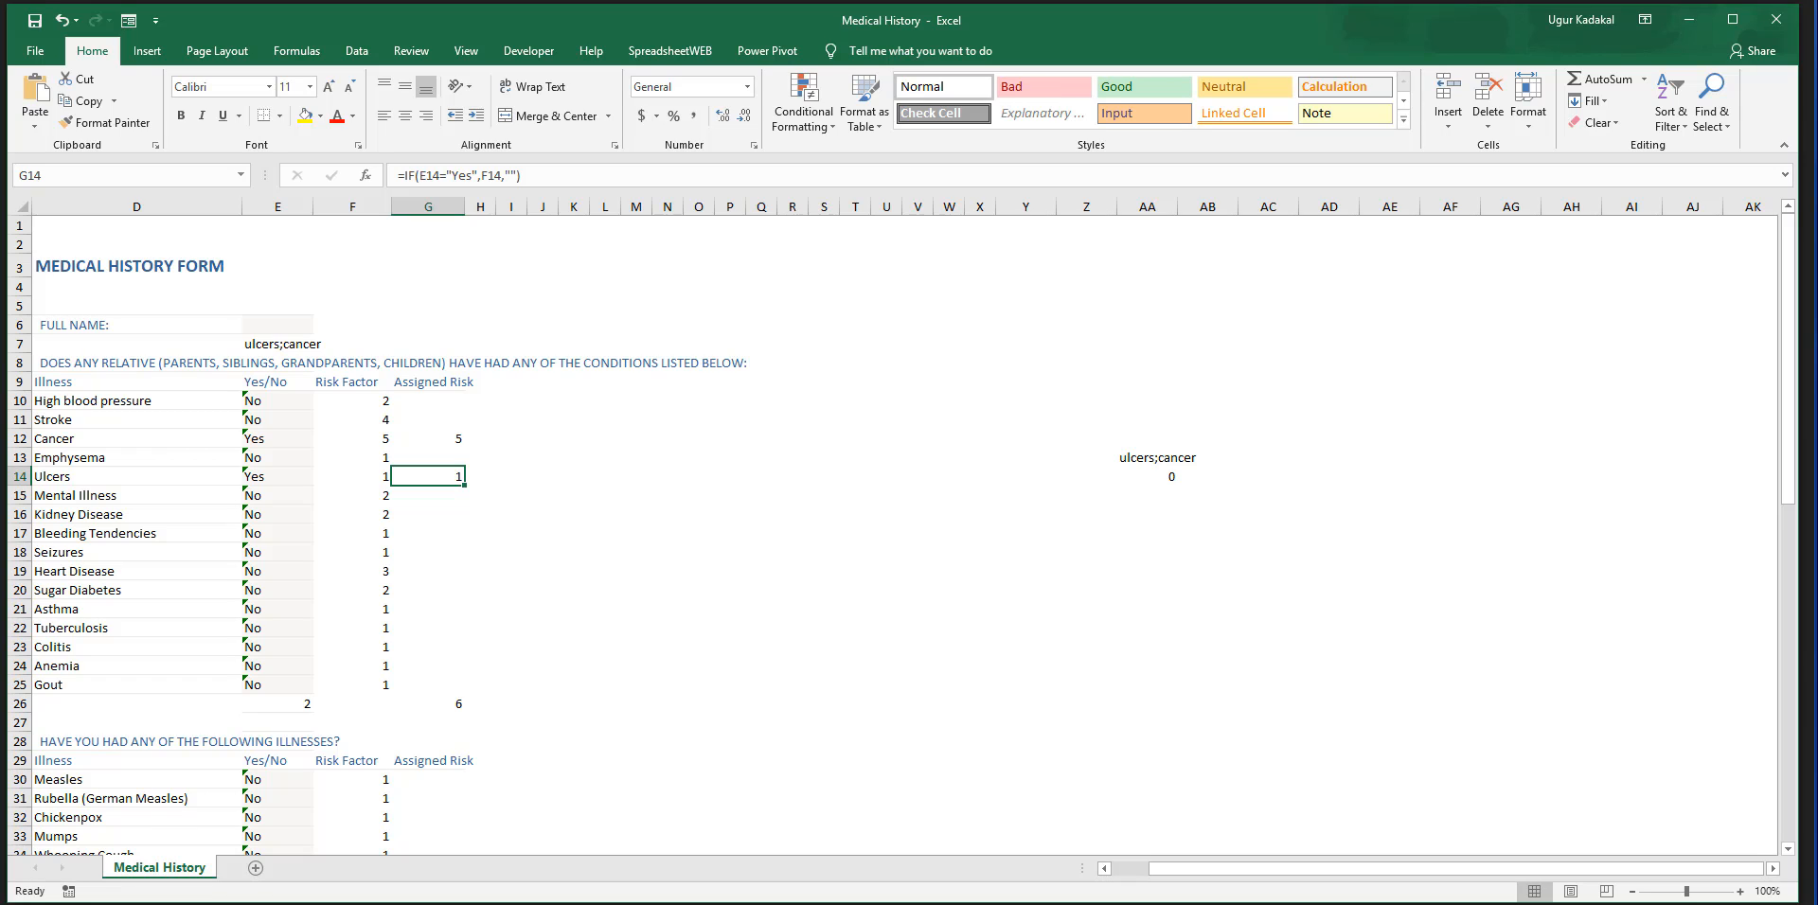
pyautogui.click(458, 704)
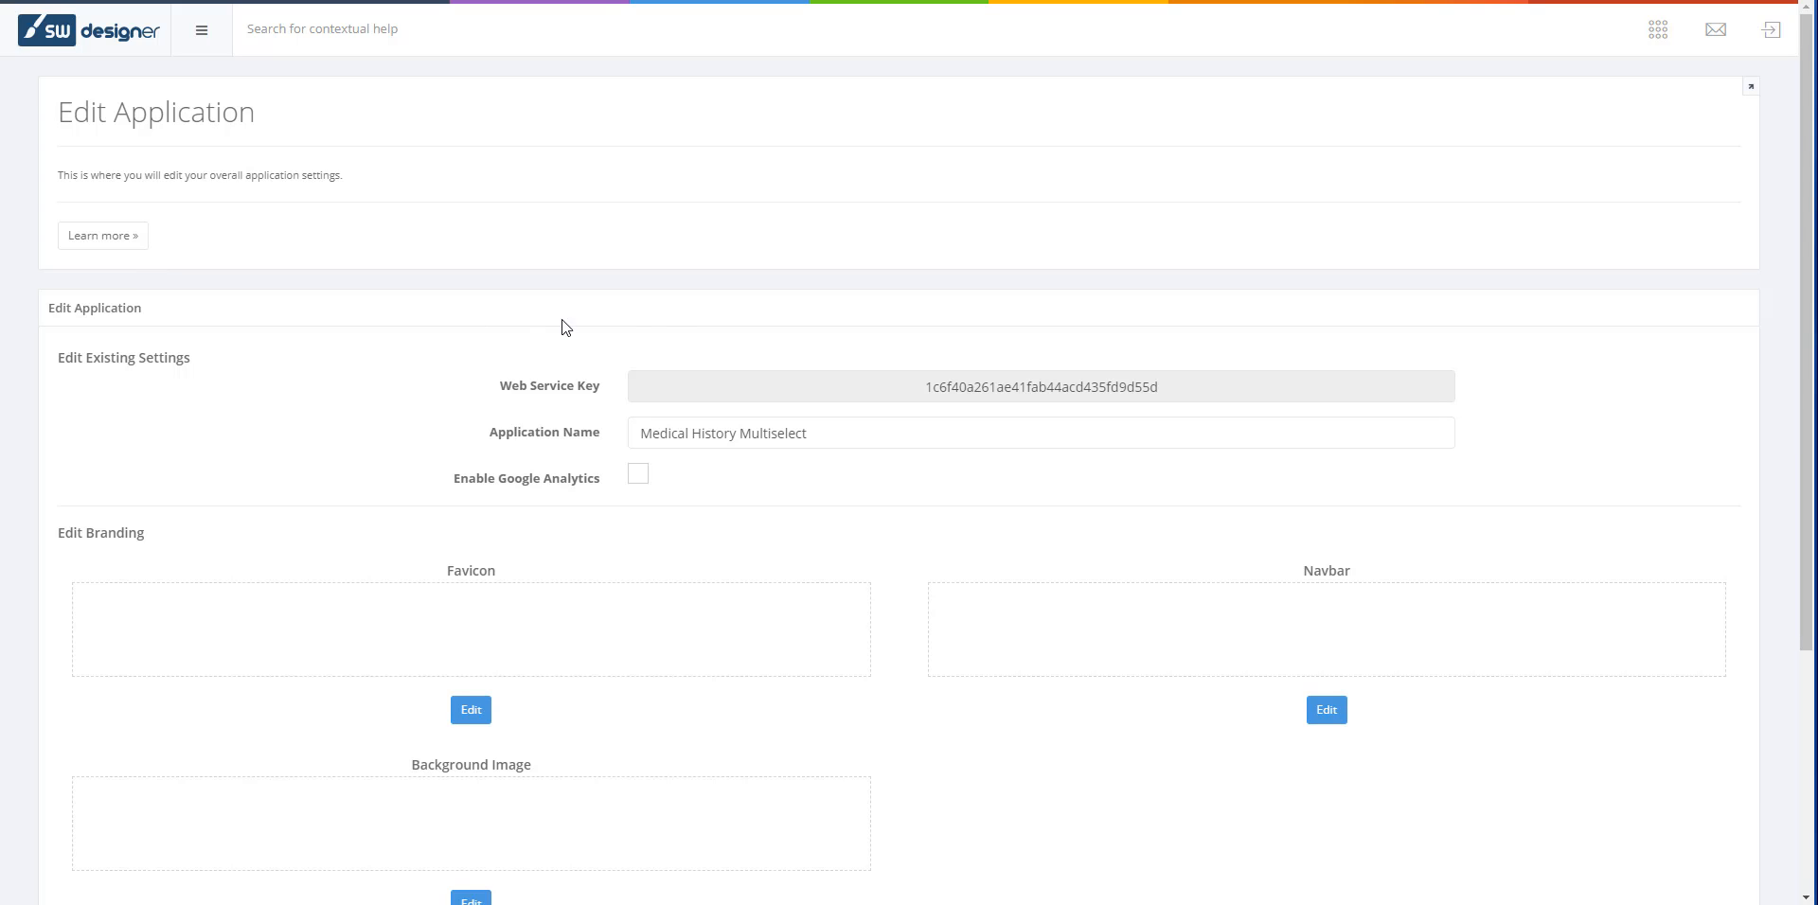
# - In SW Designer, enable Google Analytics for the Medical History Multiselect application, enter the Google Analytics key and update the application
pyautogui.click(638, 476)
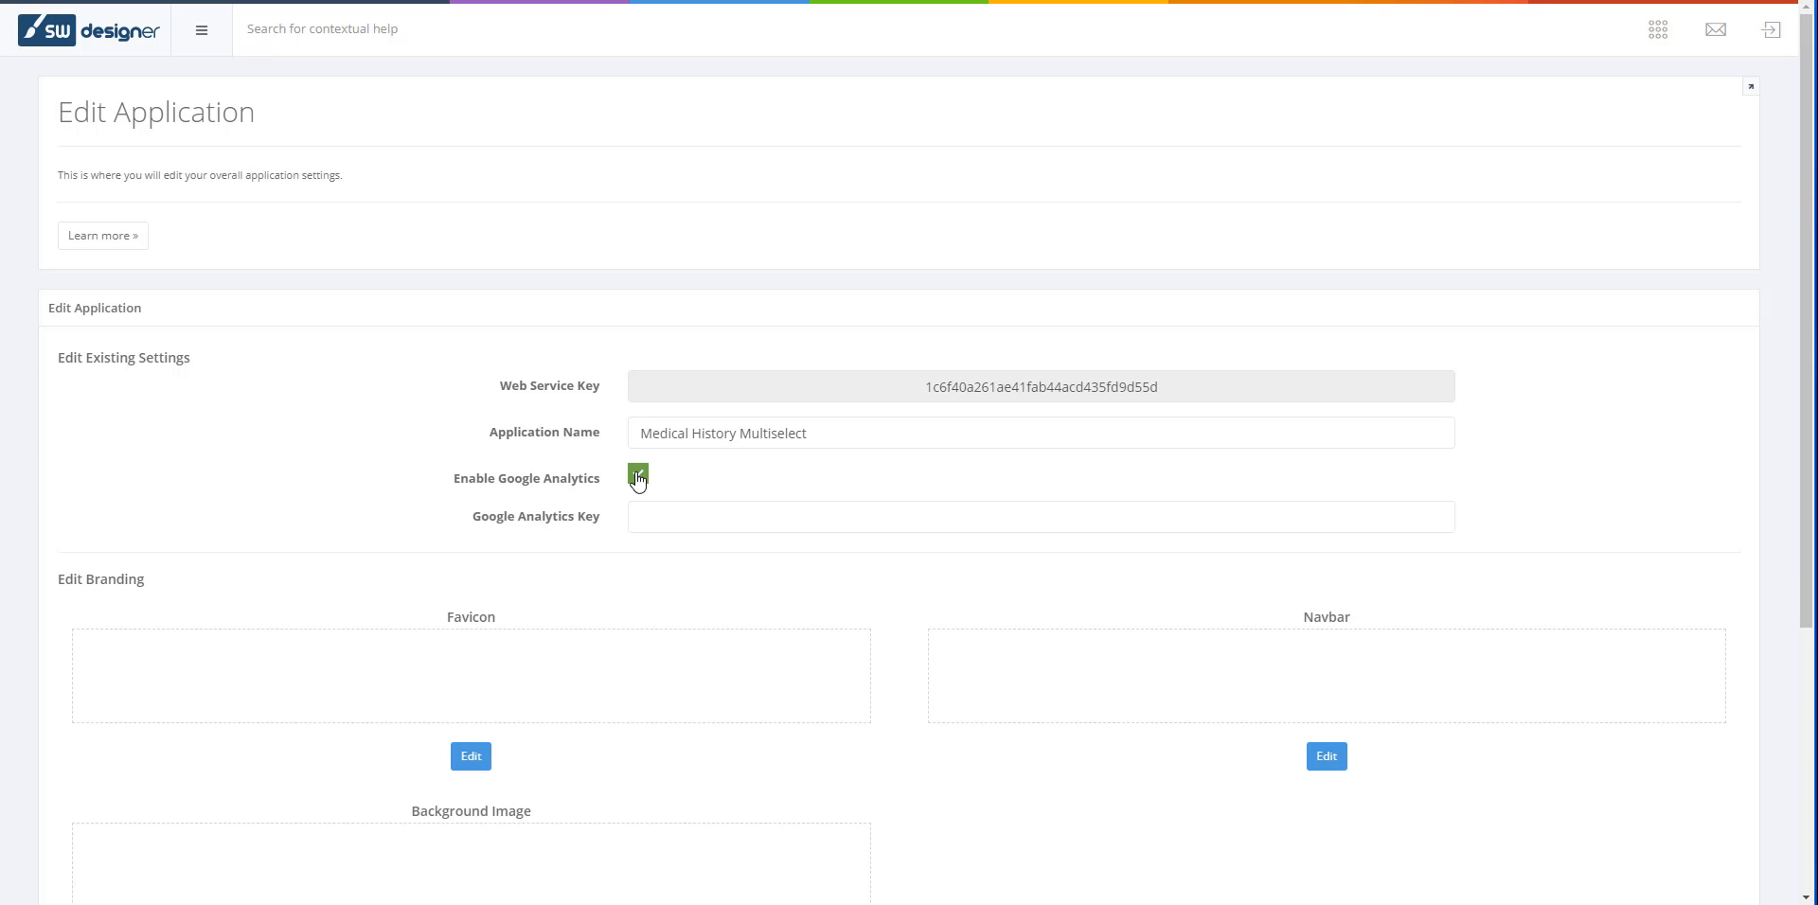
pyautogui.click(732, 511)
pyautogui.write('UA-62725-13')
pyautogui.scroll(-4, 836, 586)
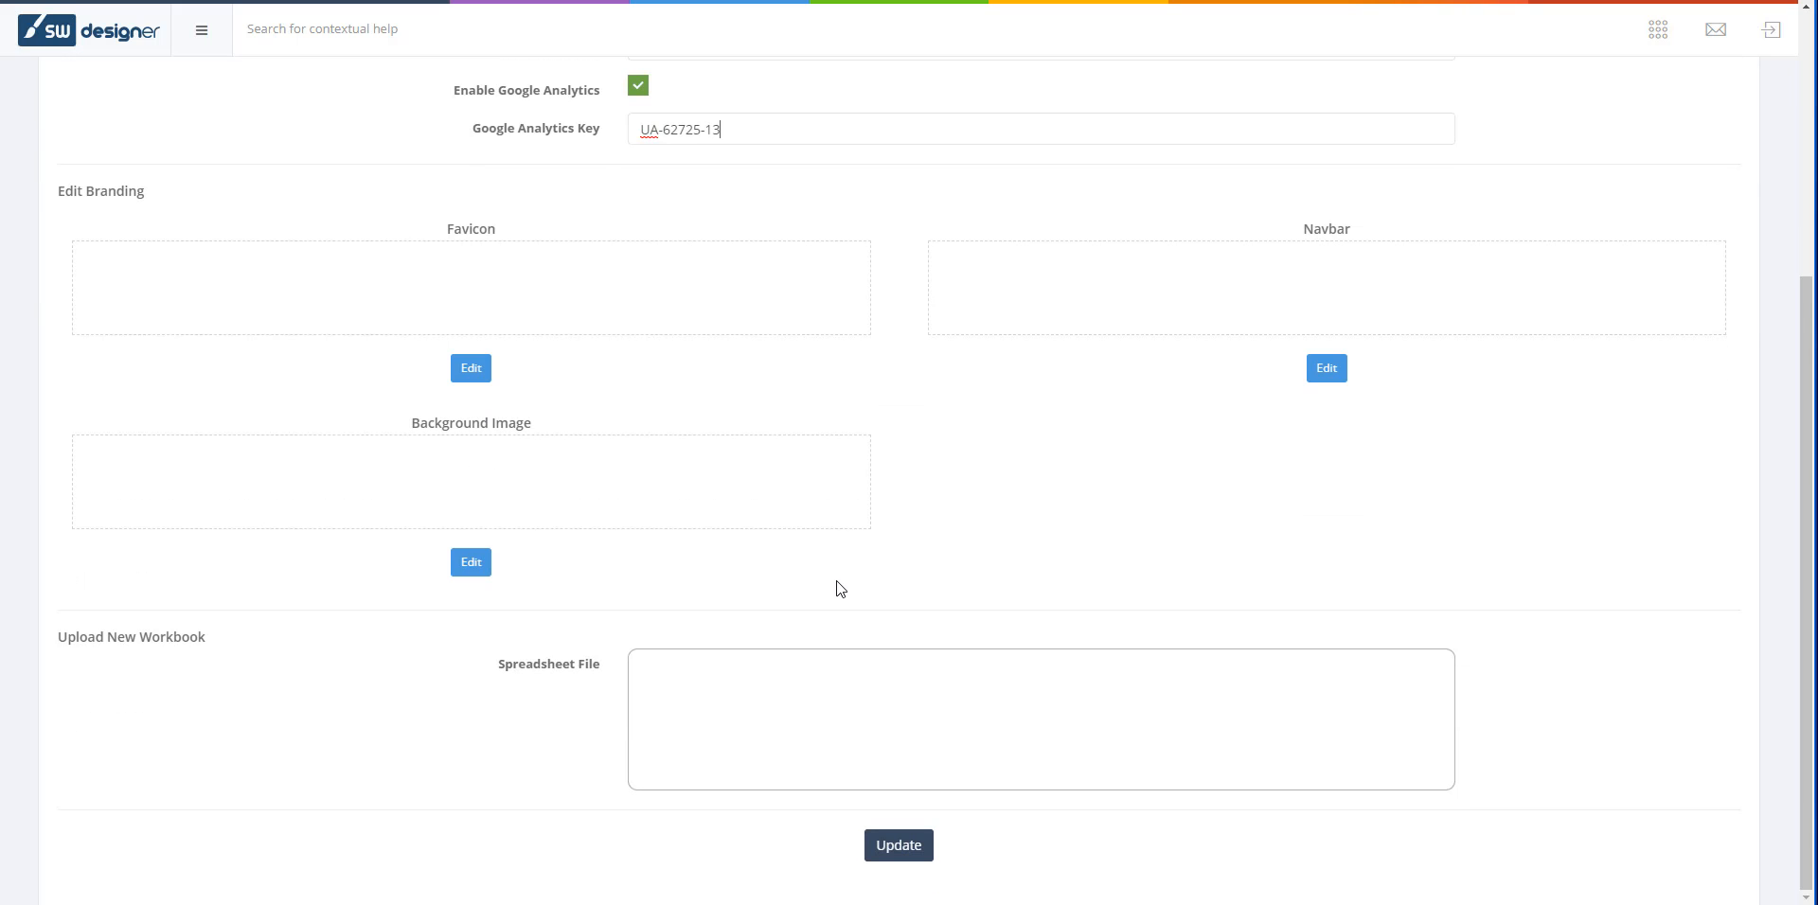
pyautogui.click(912, 845)
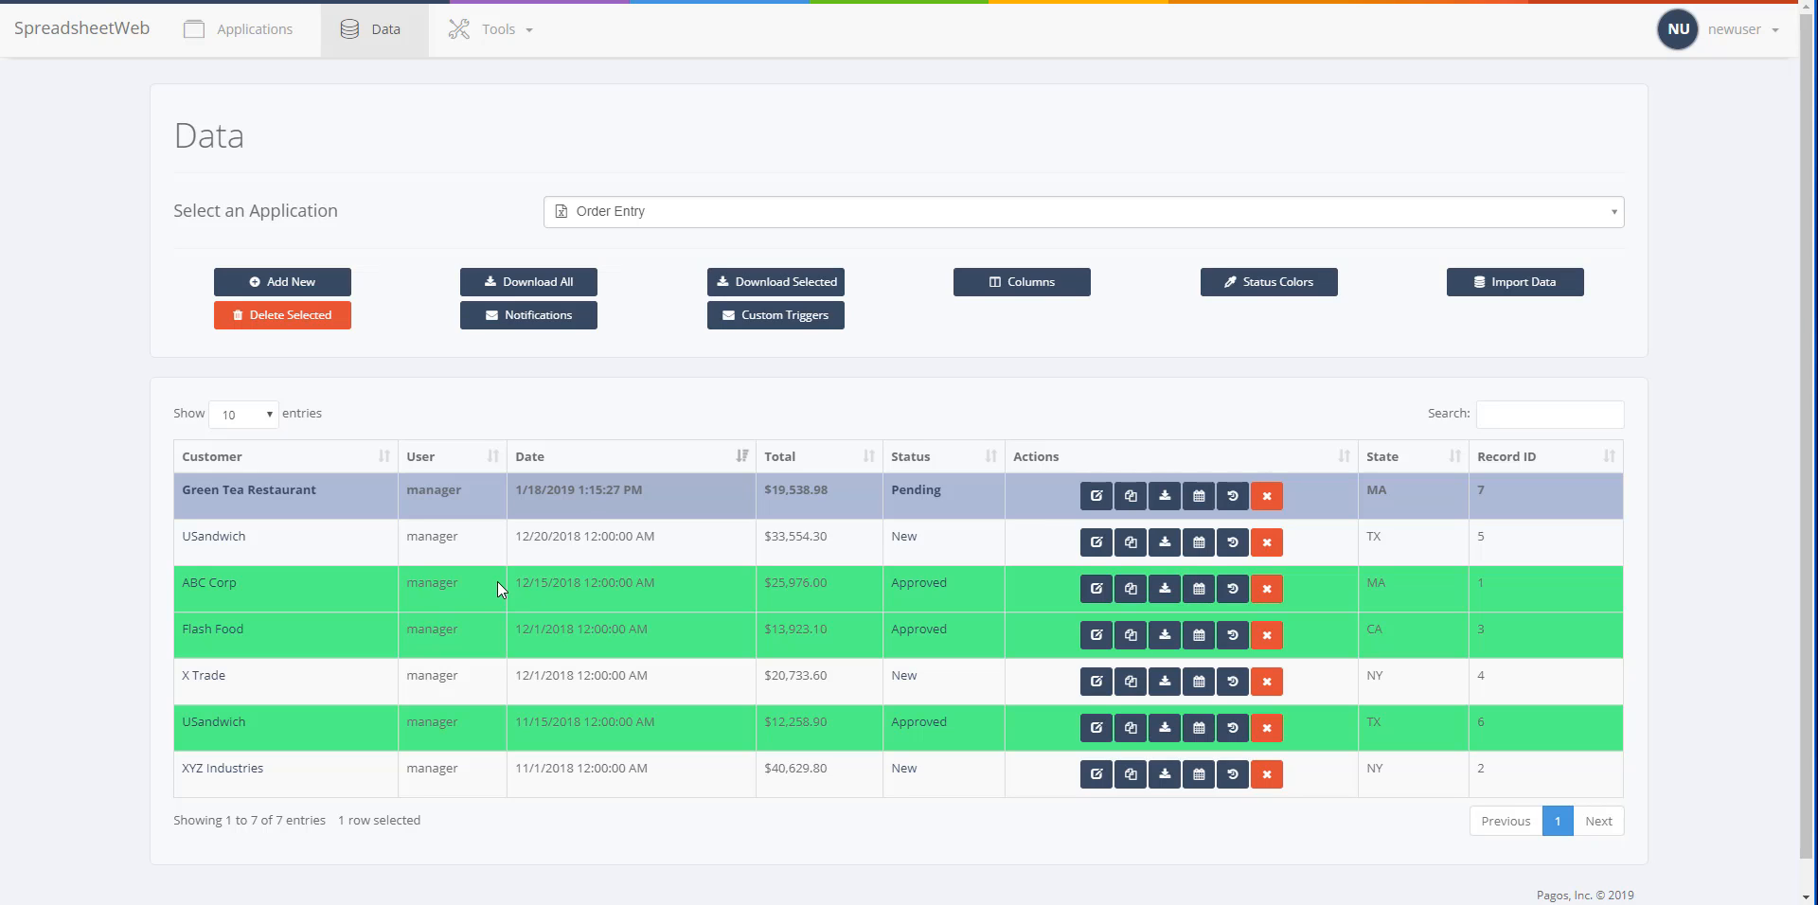
# - Open the custom triggers of the Order Entry application in SpreadsheetWeb and review the pending quotes notification's recipients, body, conditions and schedule
pyautogui.click(732, 316)
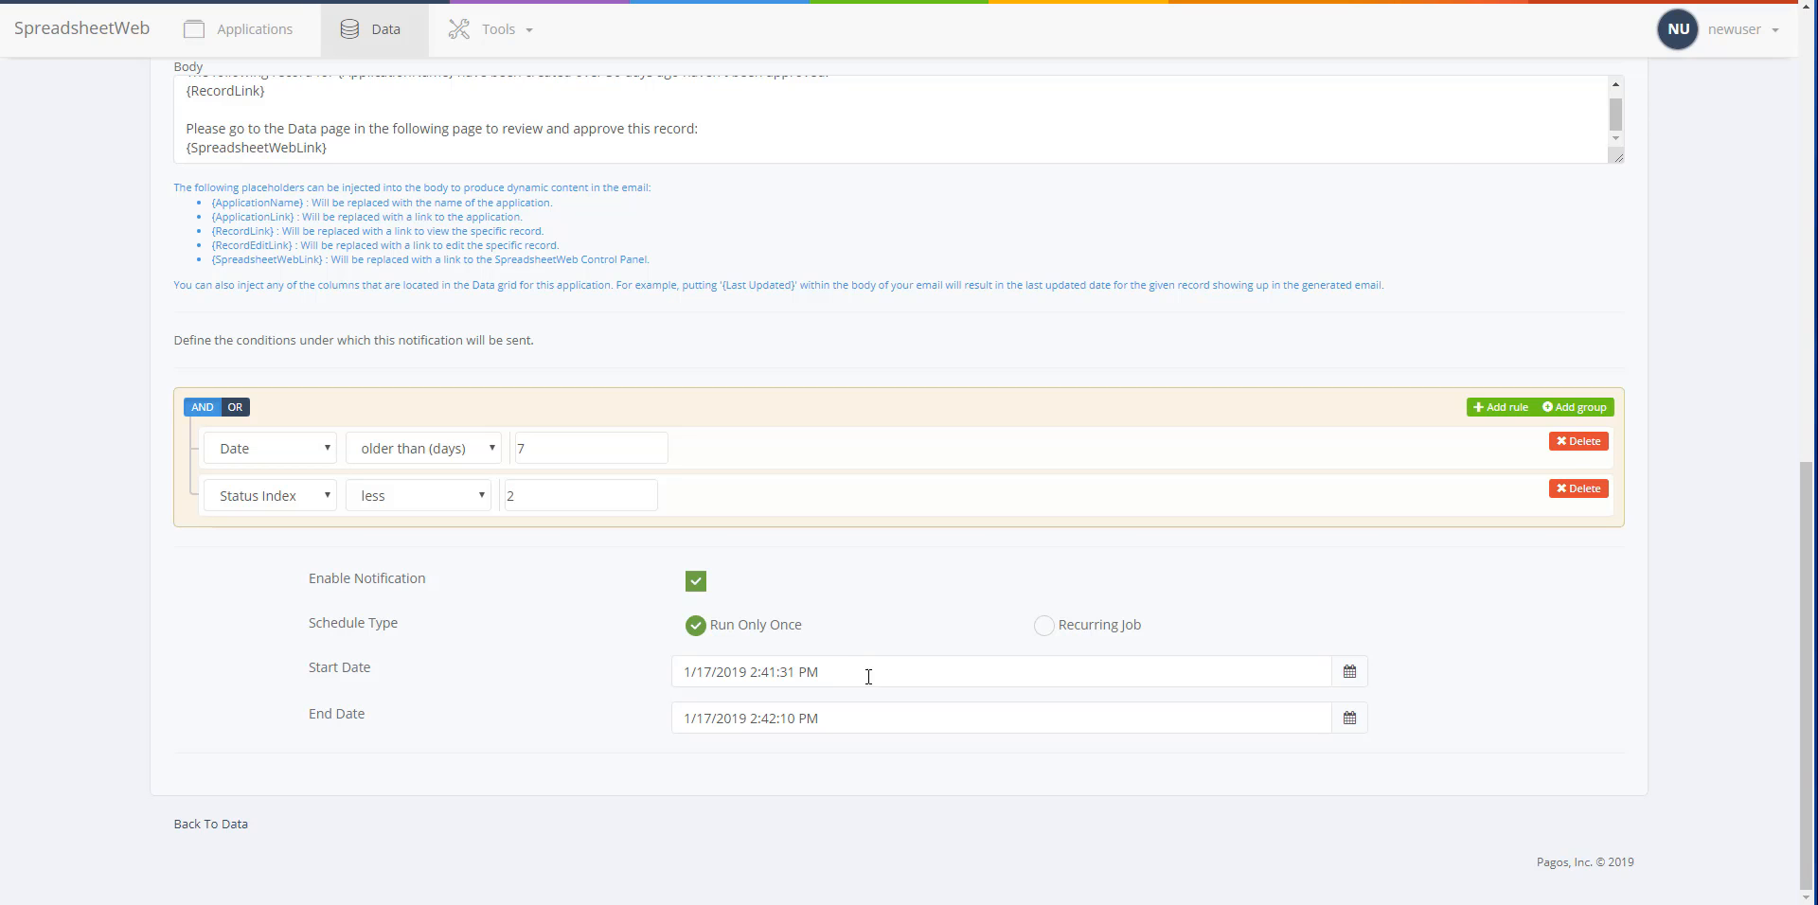
pyautogui.scroll(4, 984, 627)
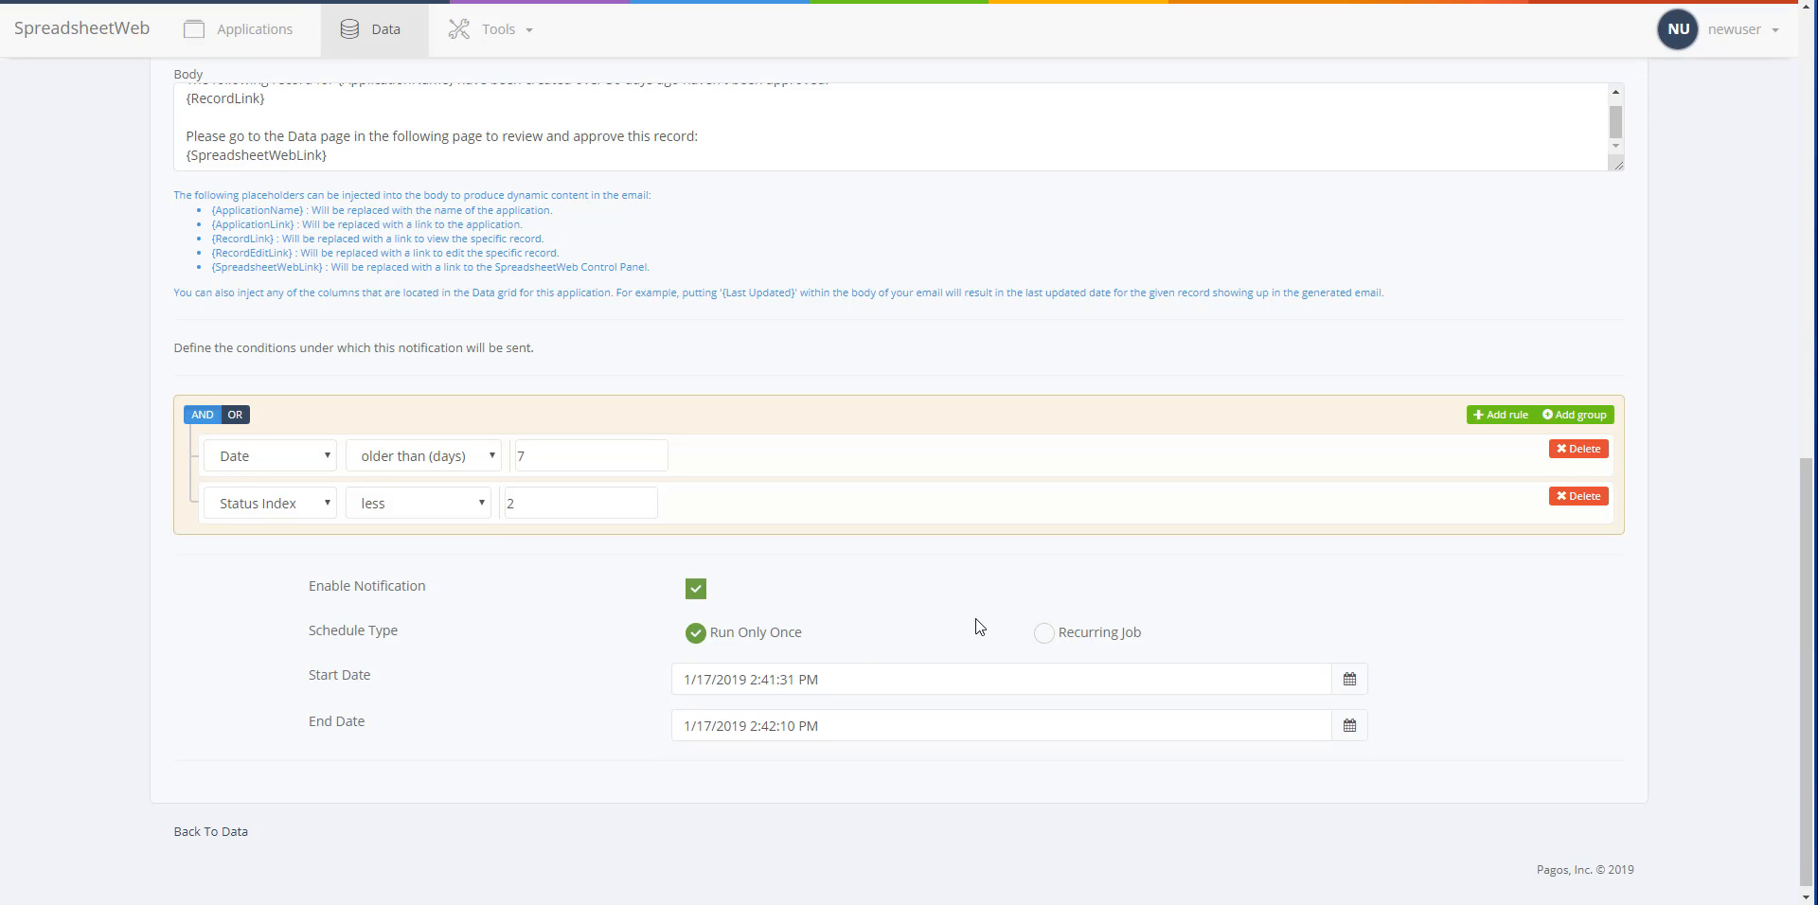
pyautogui.scroll(3, 980, 627)
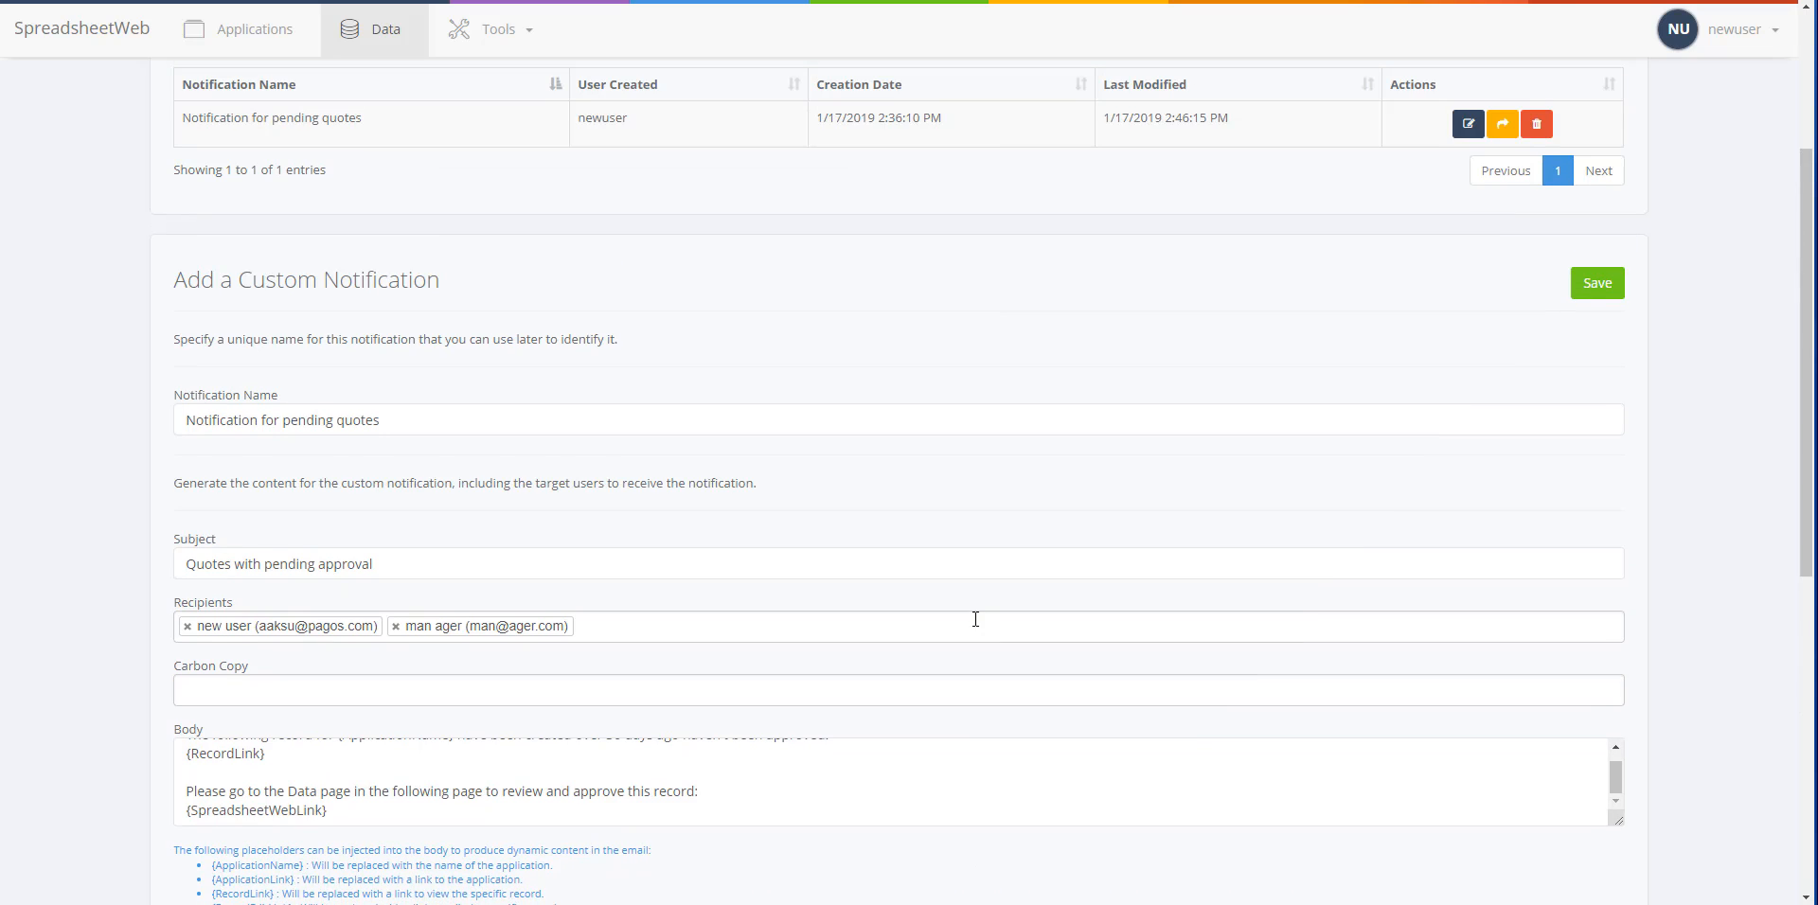
pyautogui.scroll(-1, 975, 619)
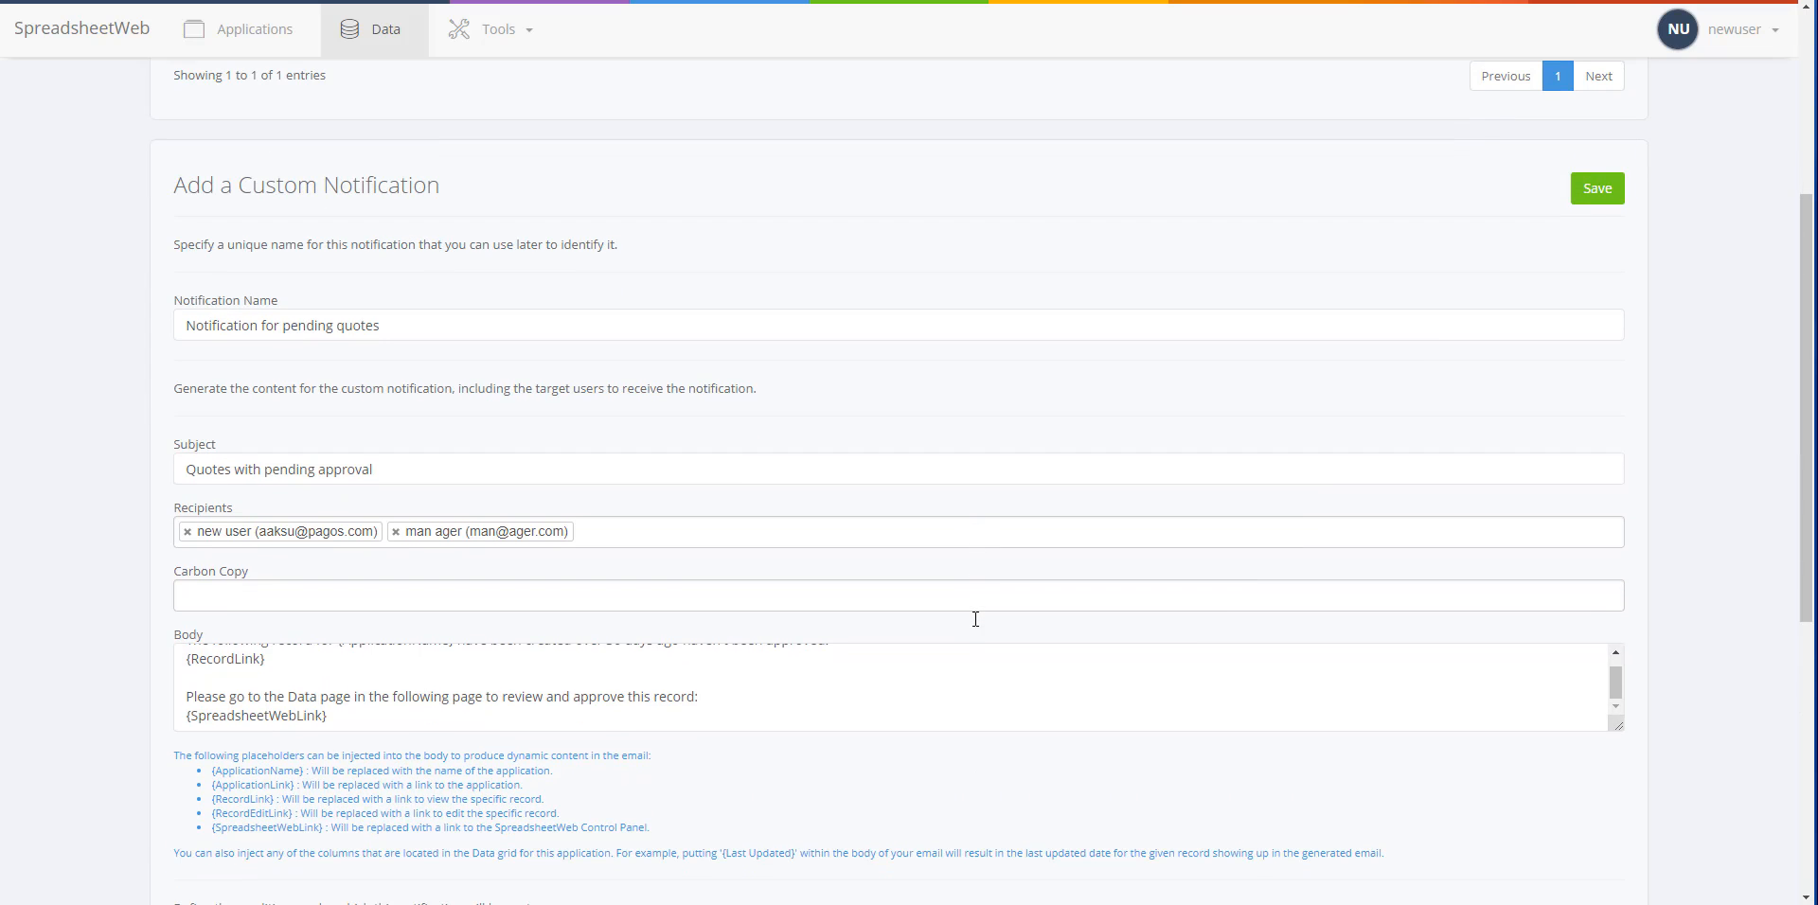